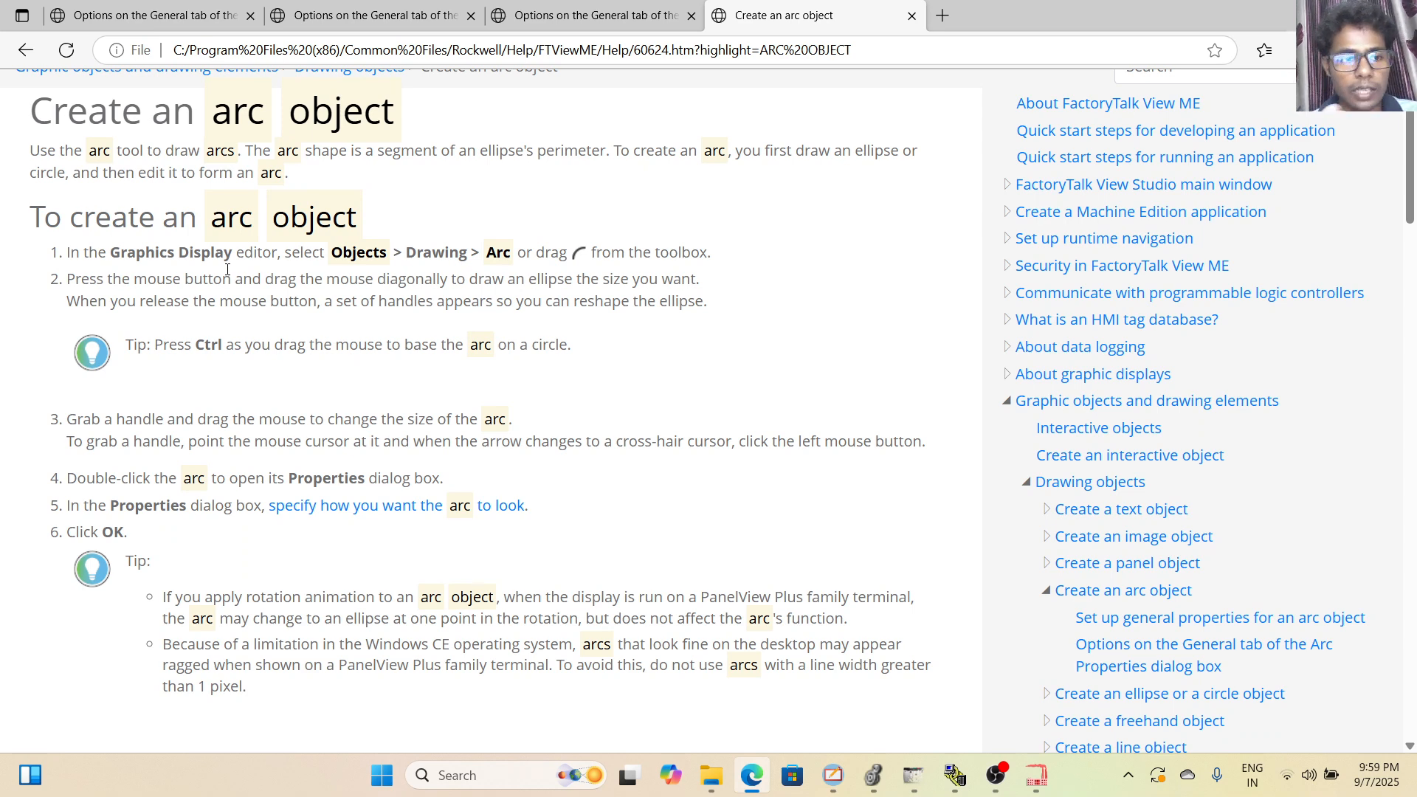
# Read the help on creating an arc object and the options on the General tab of the Arc Properties dialog.
pyautogui.scroll(-1, 228, 270)
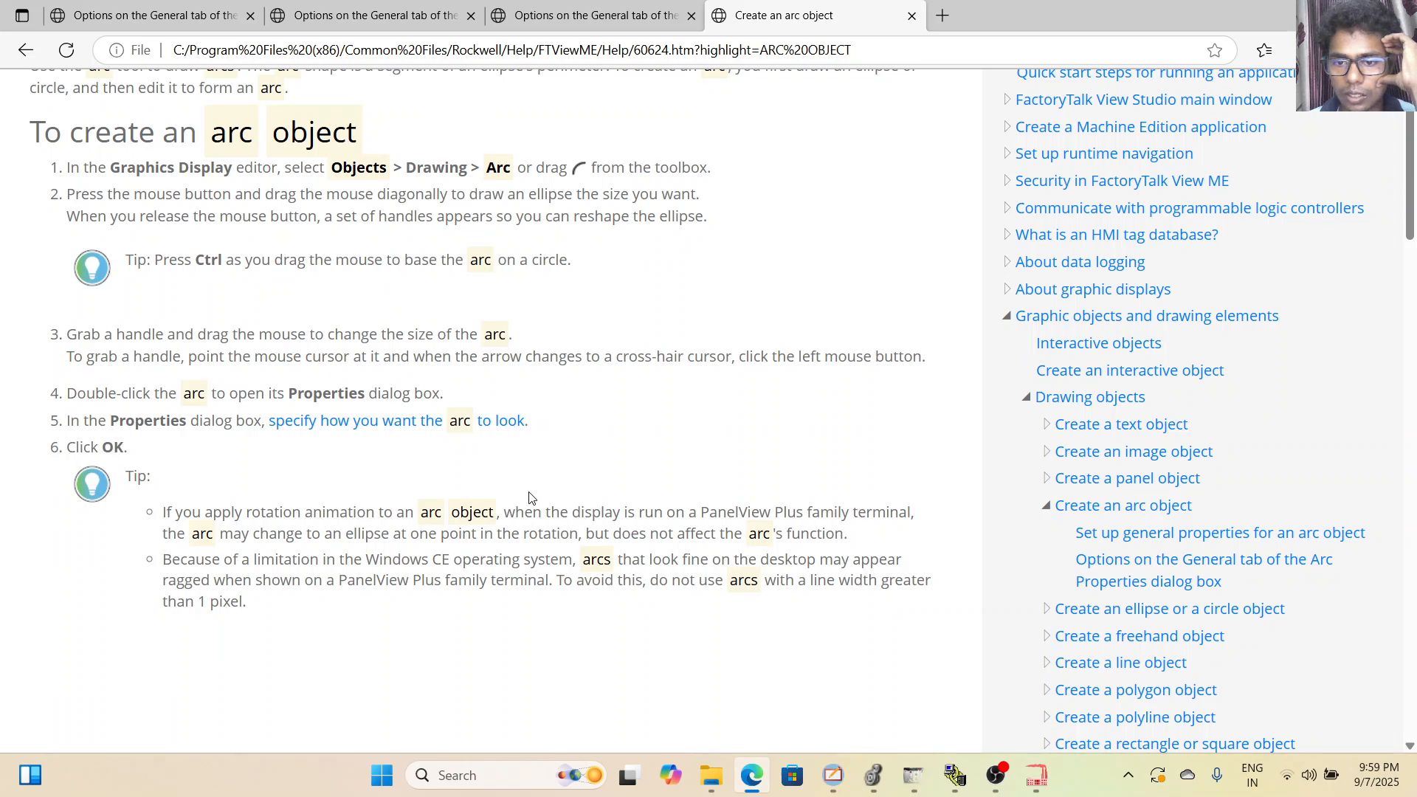
pyautogui.scroll(-2, 528, 498)
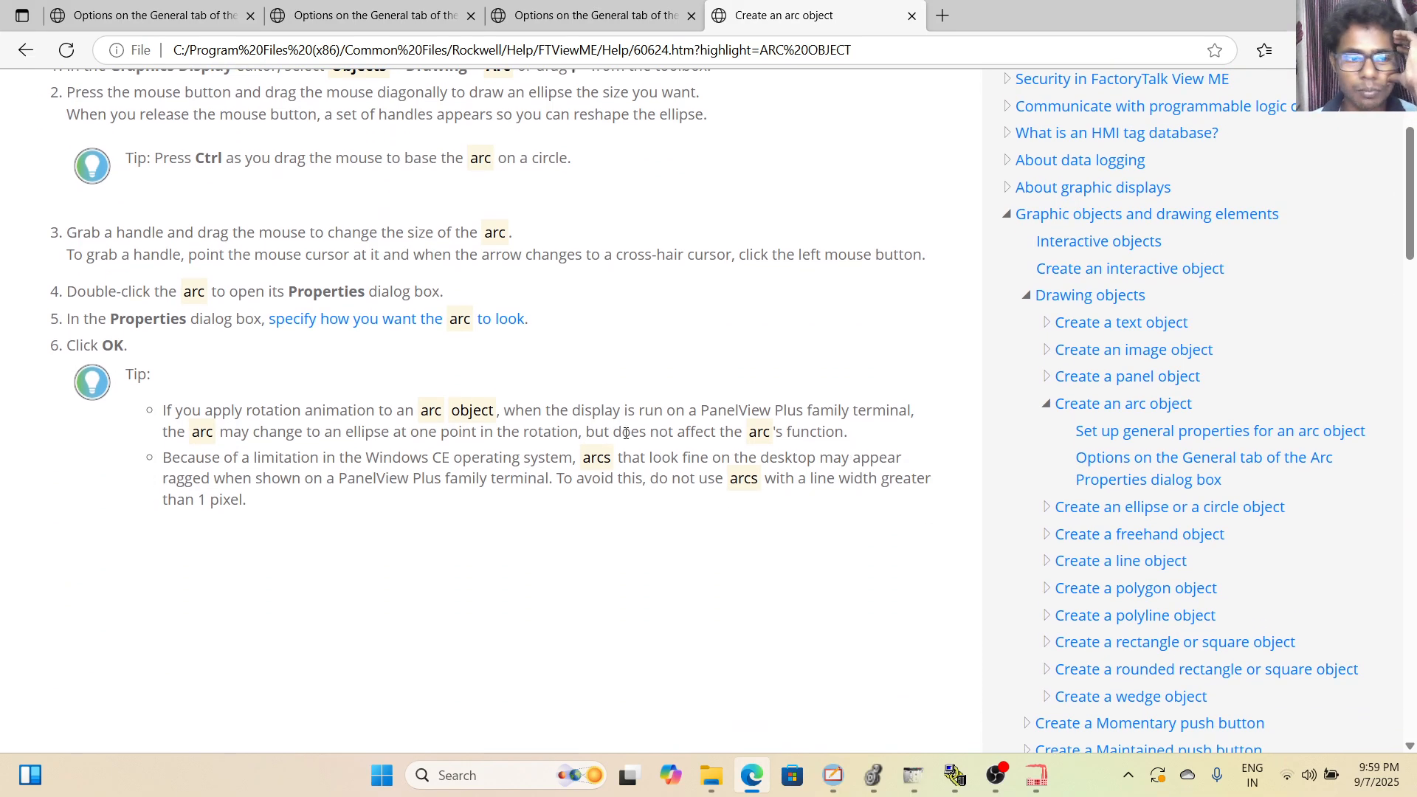
pyautogui.click(1131, 461)
pyautogui.scroll(-2, 78, 196)
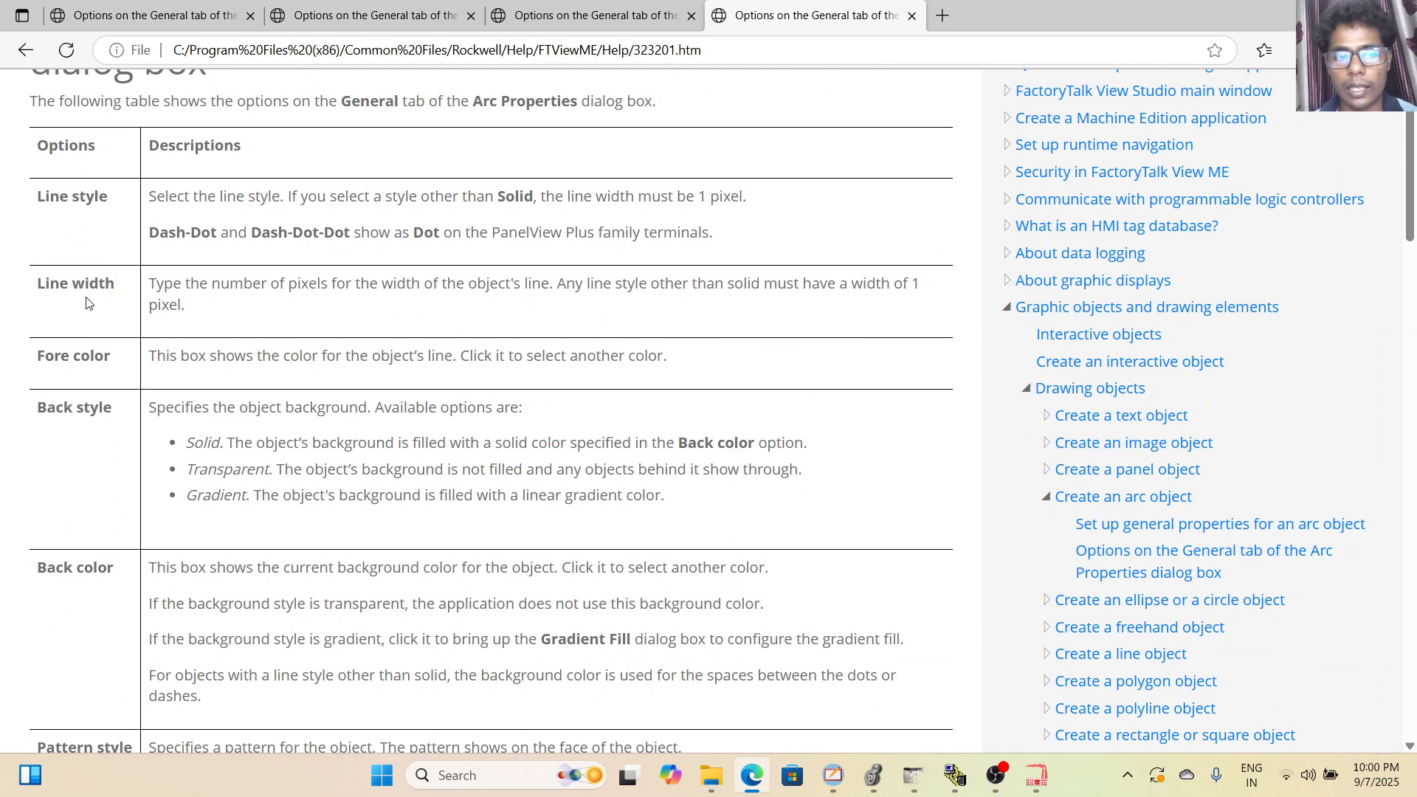
pyautogui.scroll(-2, 88, 398)
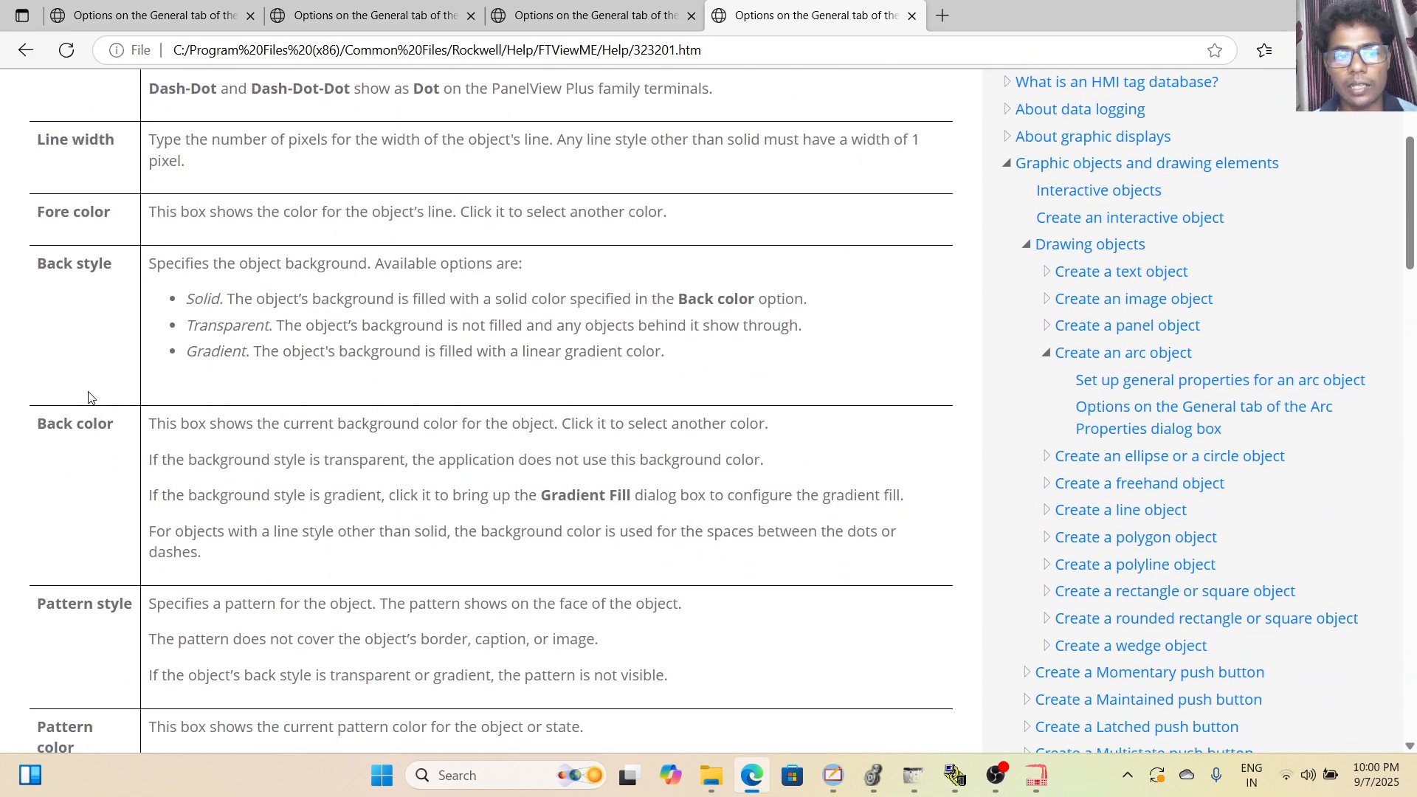
pyautogui.scroll(-3, 92, 443)
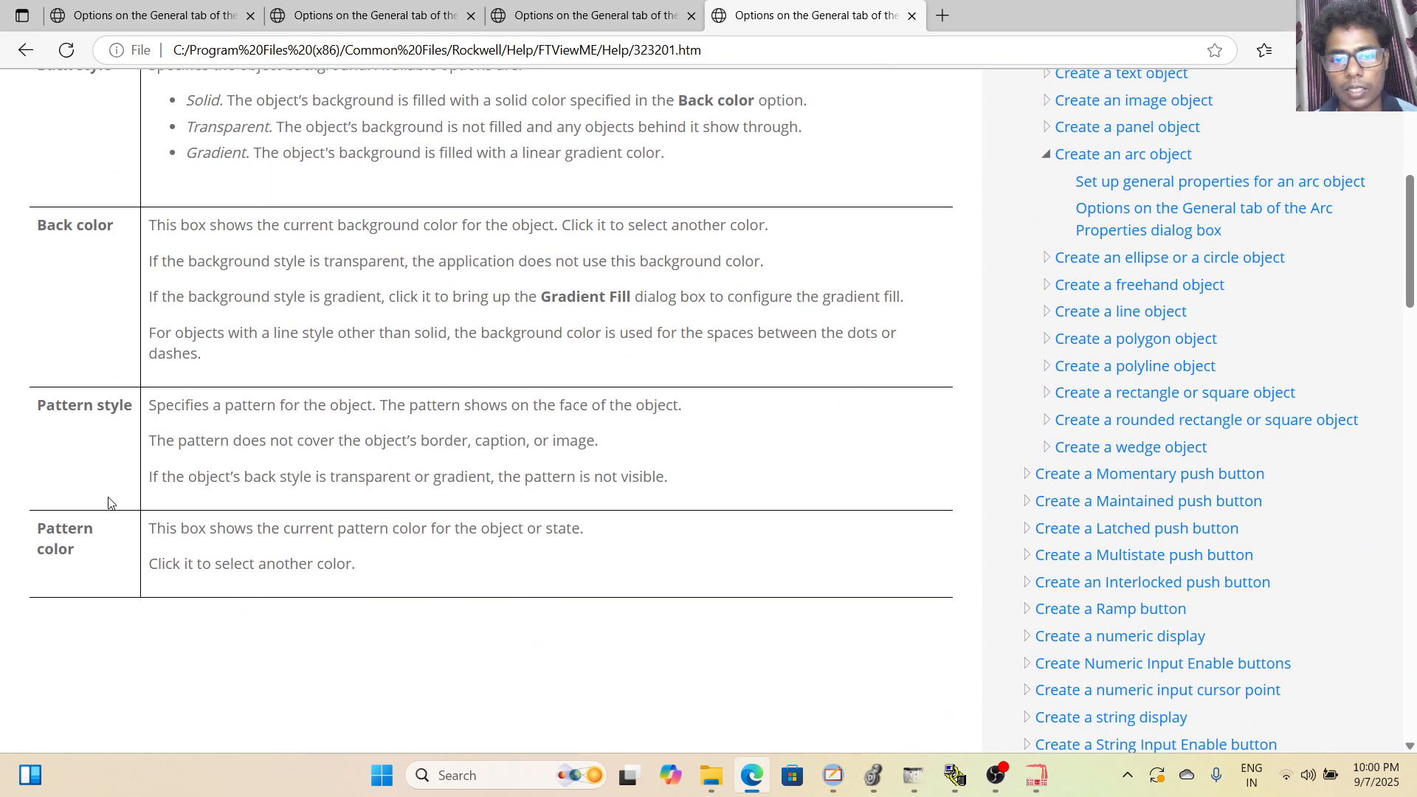
# Switch to FactoryTalk View Studio and delete the green arc object from the DRAWING display.
pyautogui.click(835, 776)
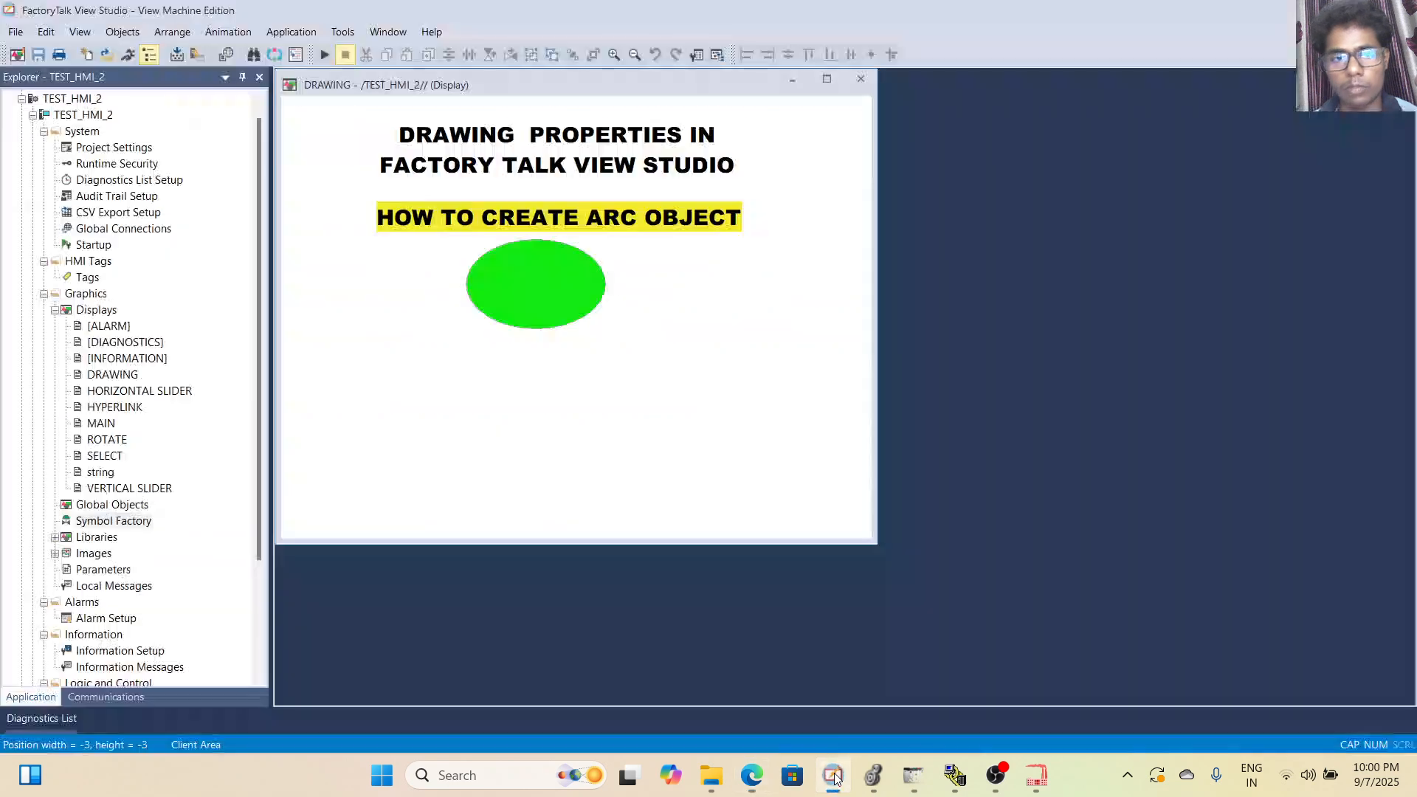
pyautogui.doubleClick(527, 295)
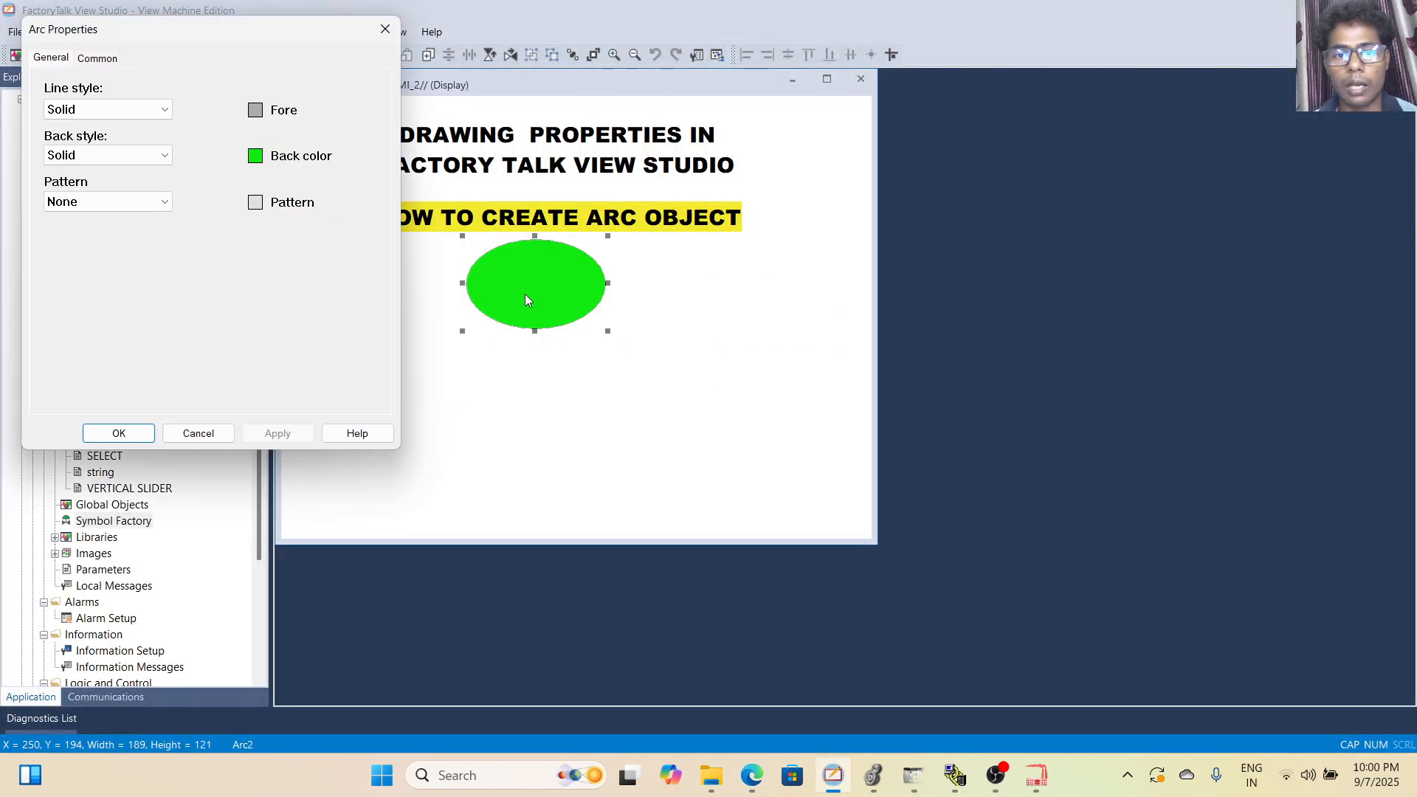
pyautogui.click(203, 441)
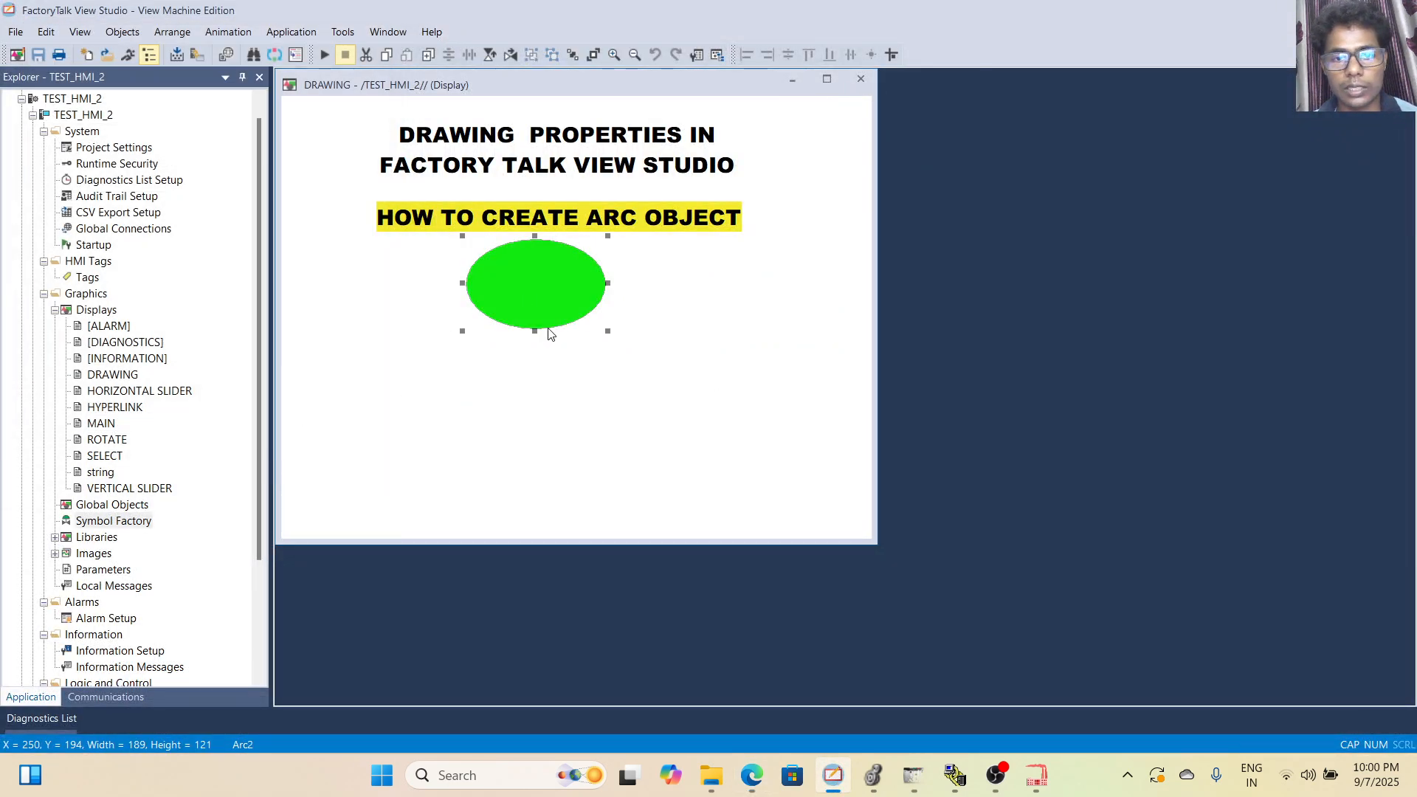
pyautogui.press('Delete')
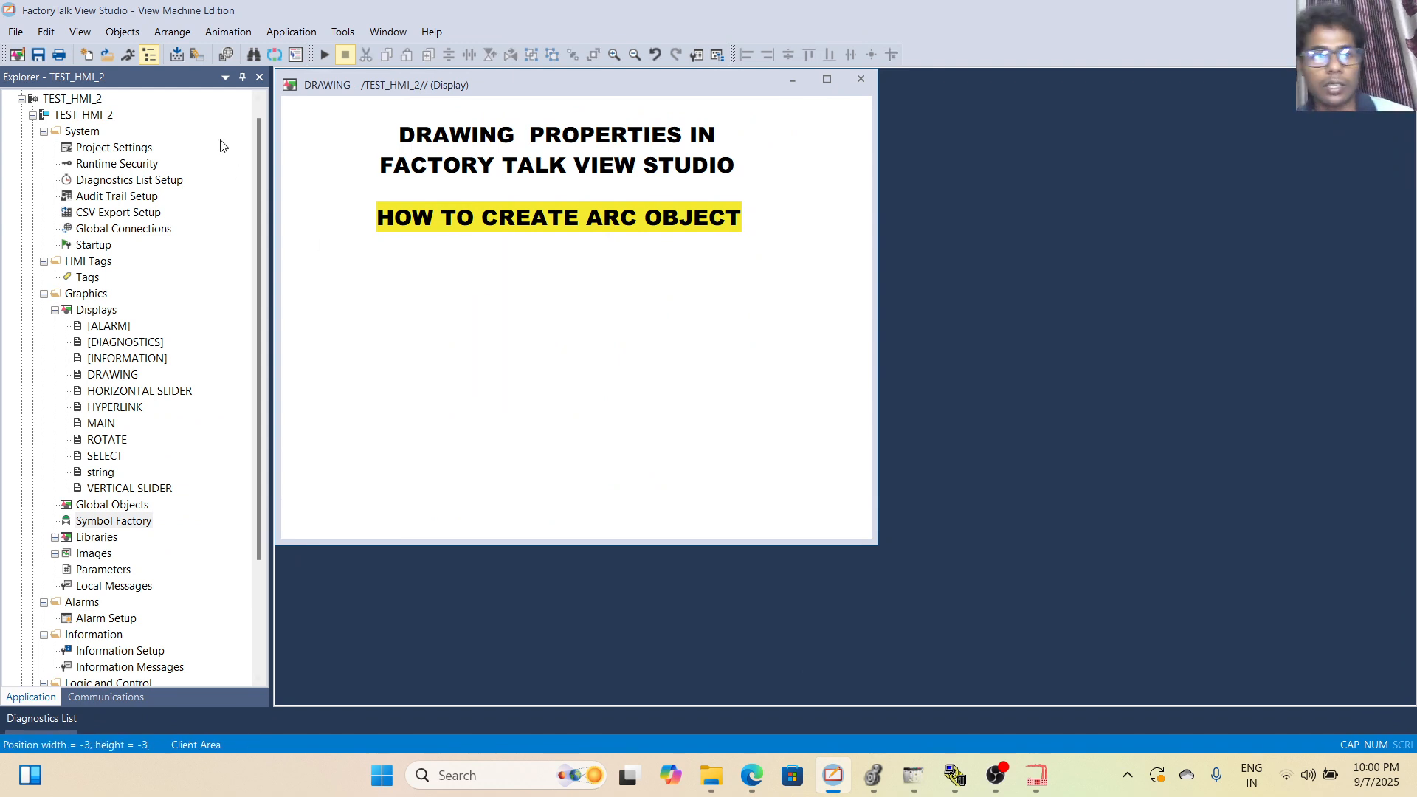
# Draw a new arc object as a wide ellipse below the "HOW TO CREATE ARC OBJECT" heading.
pyautogui.click(122, 31)
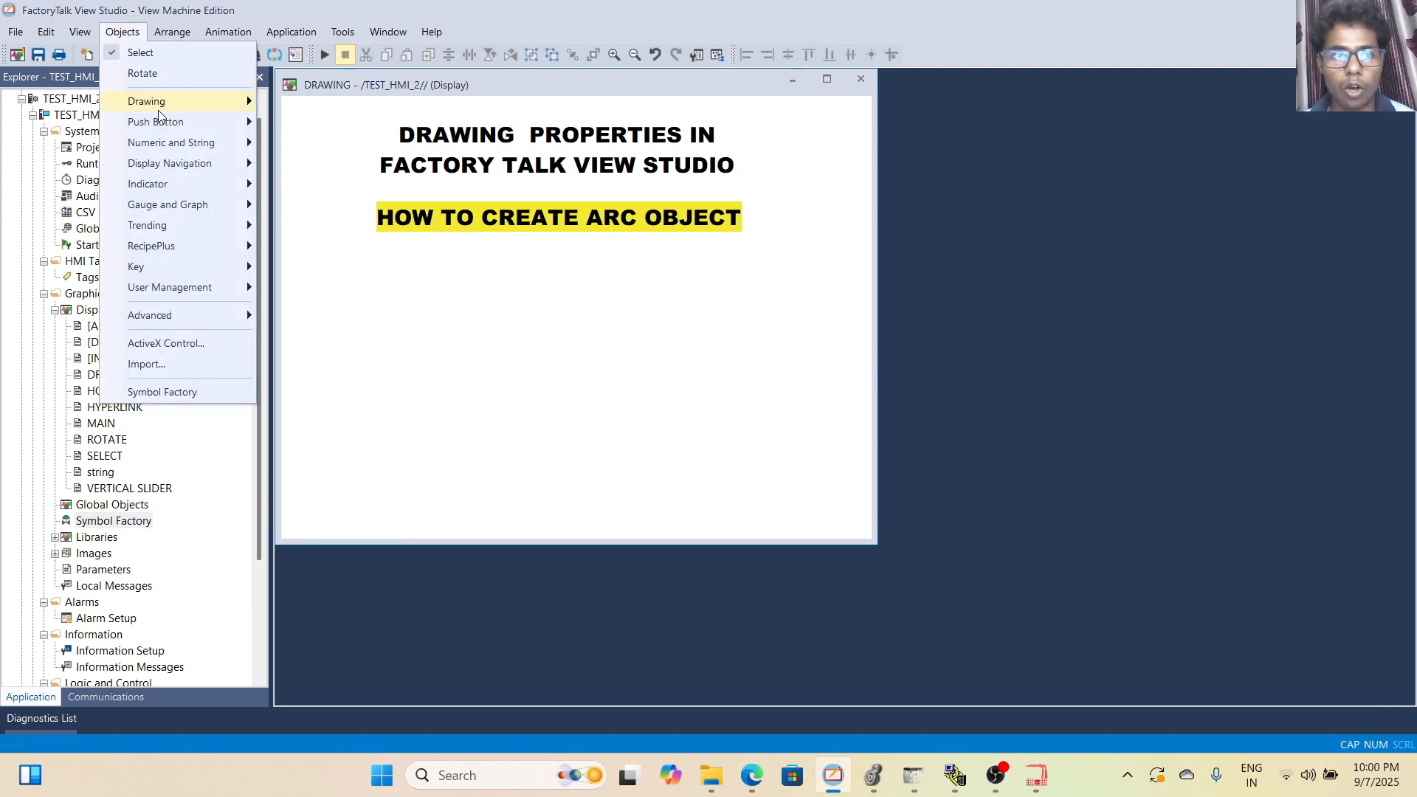
pyautogui.moveTo(163, 109)
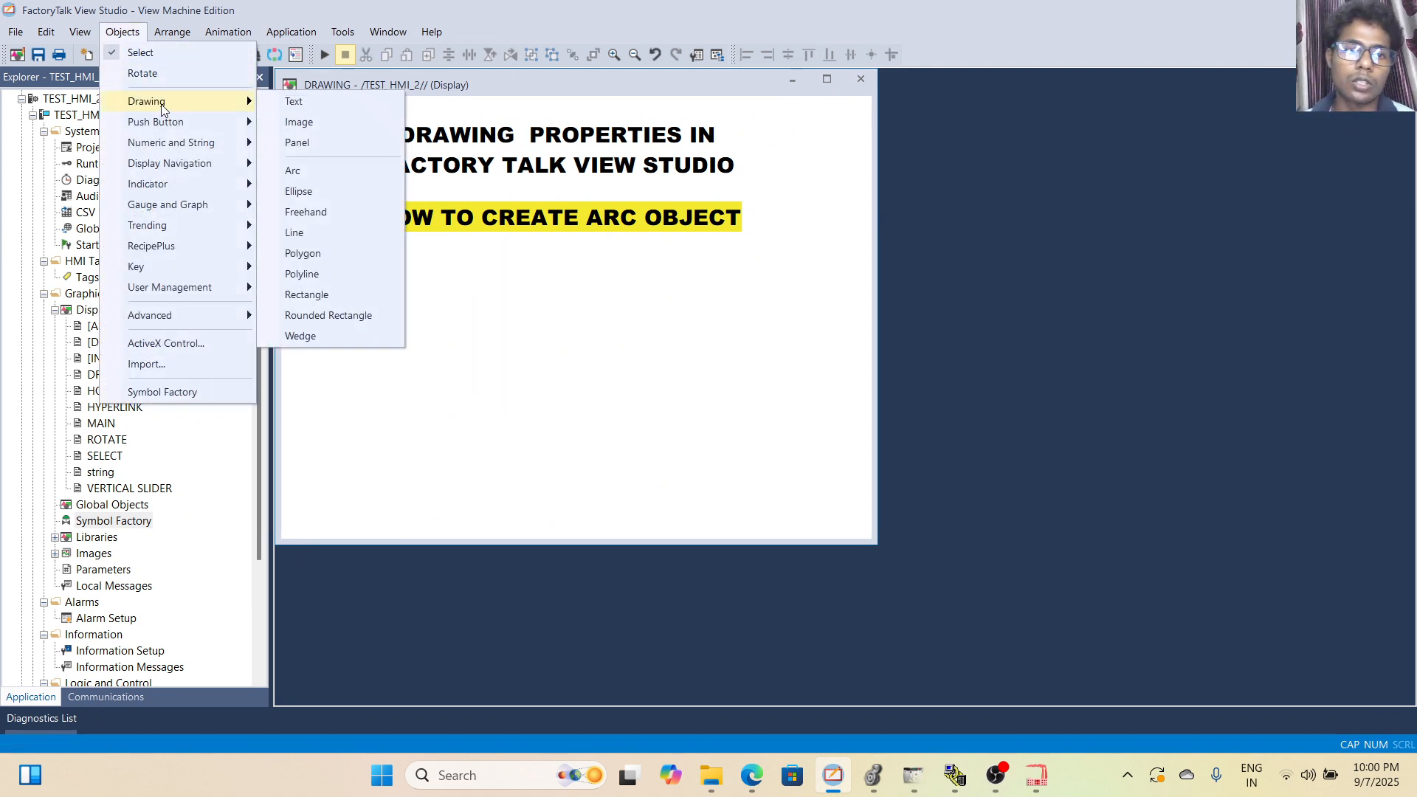
pyautogui.click(292, 170)
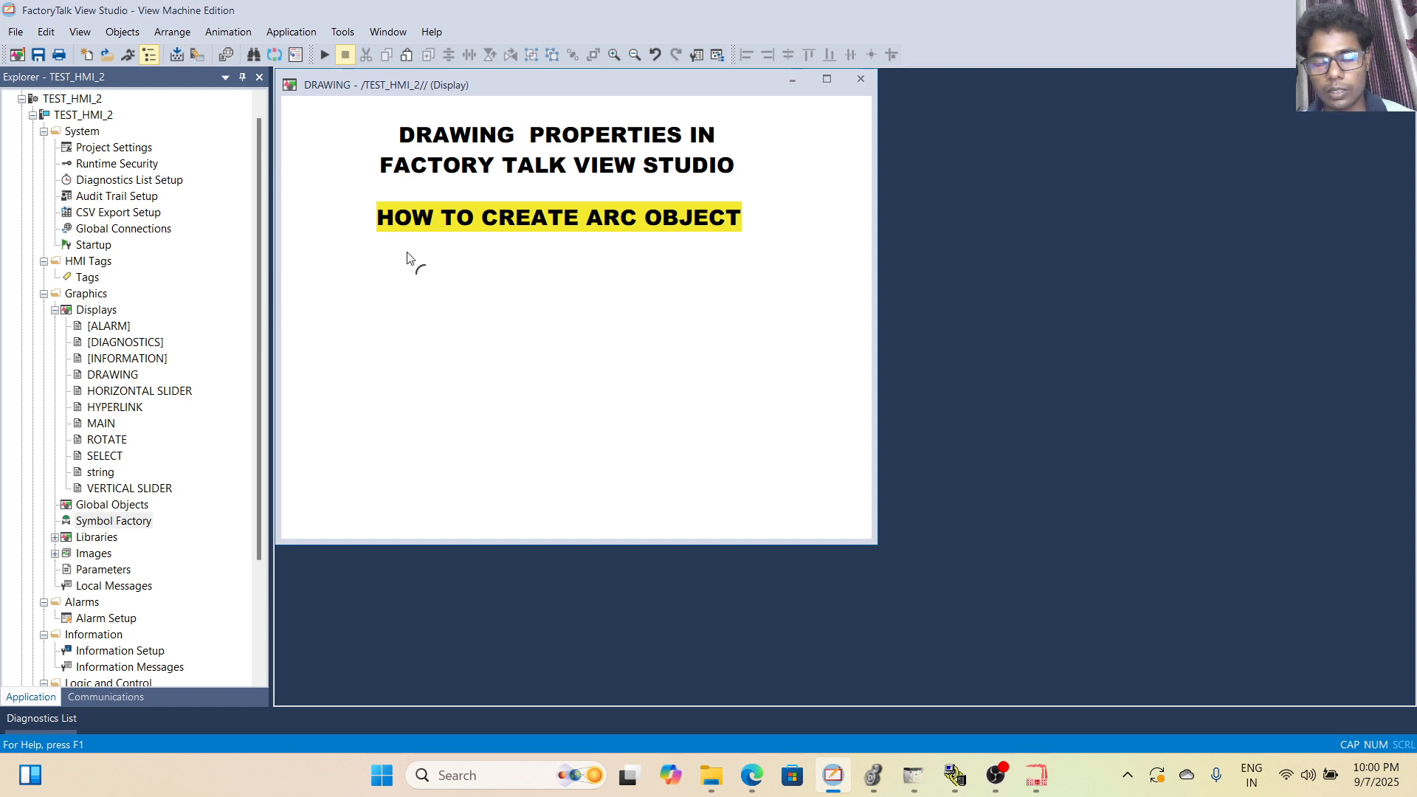
pyautogui.moveTo(407, 247); pyautogui.dragTo(542, 338)
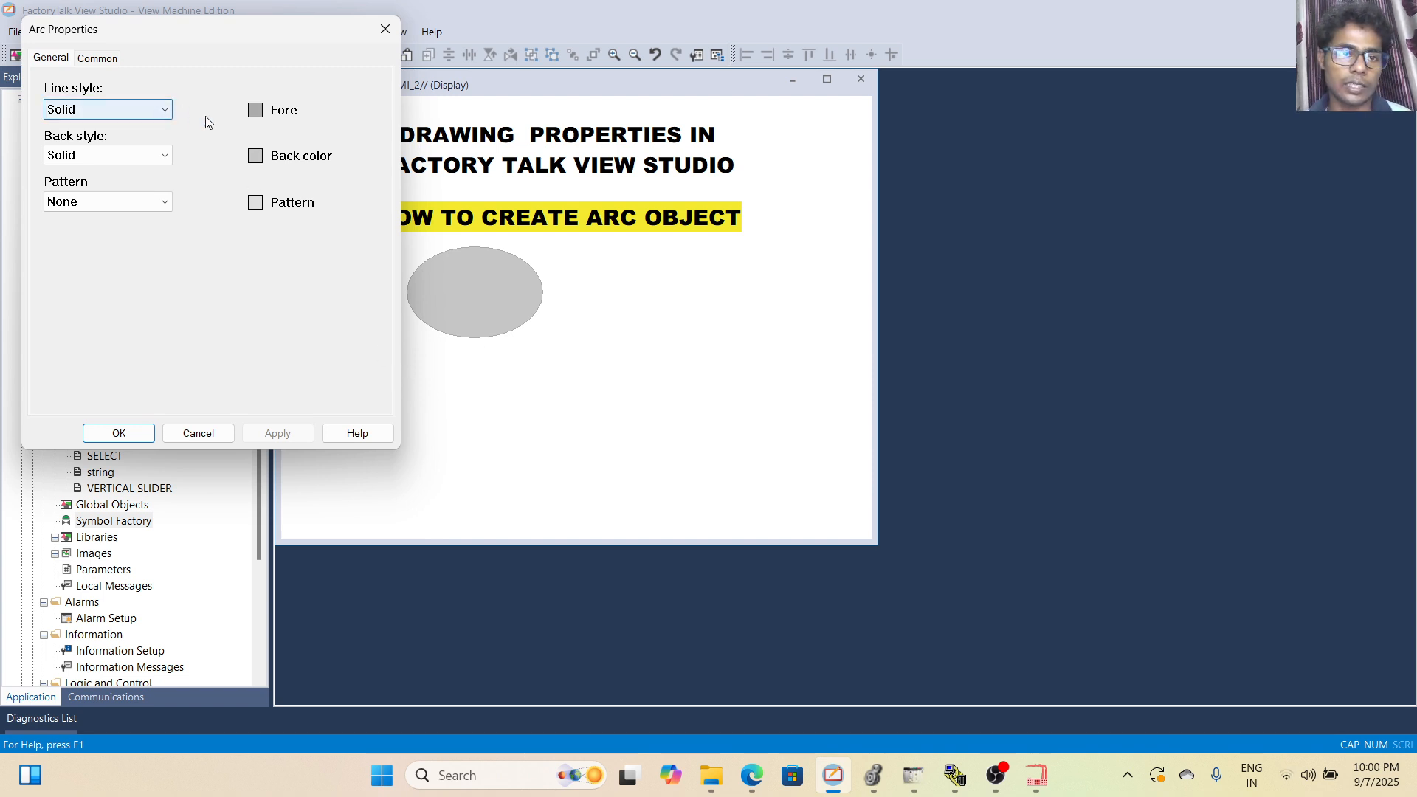
# Set the arc's back color to red and apply it.
pyautogui.click(255, 156)
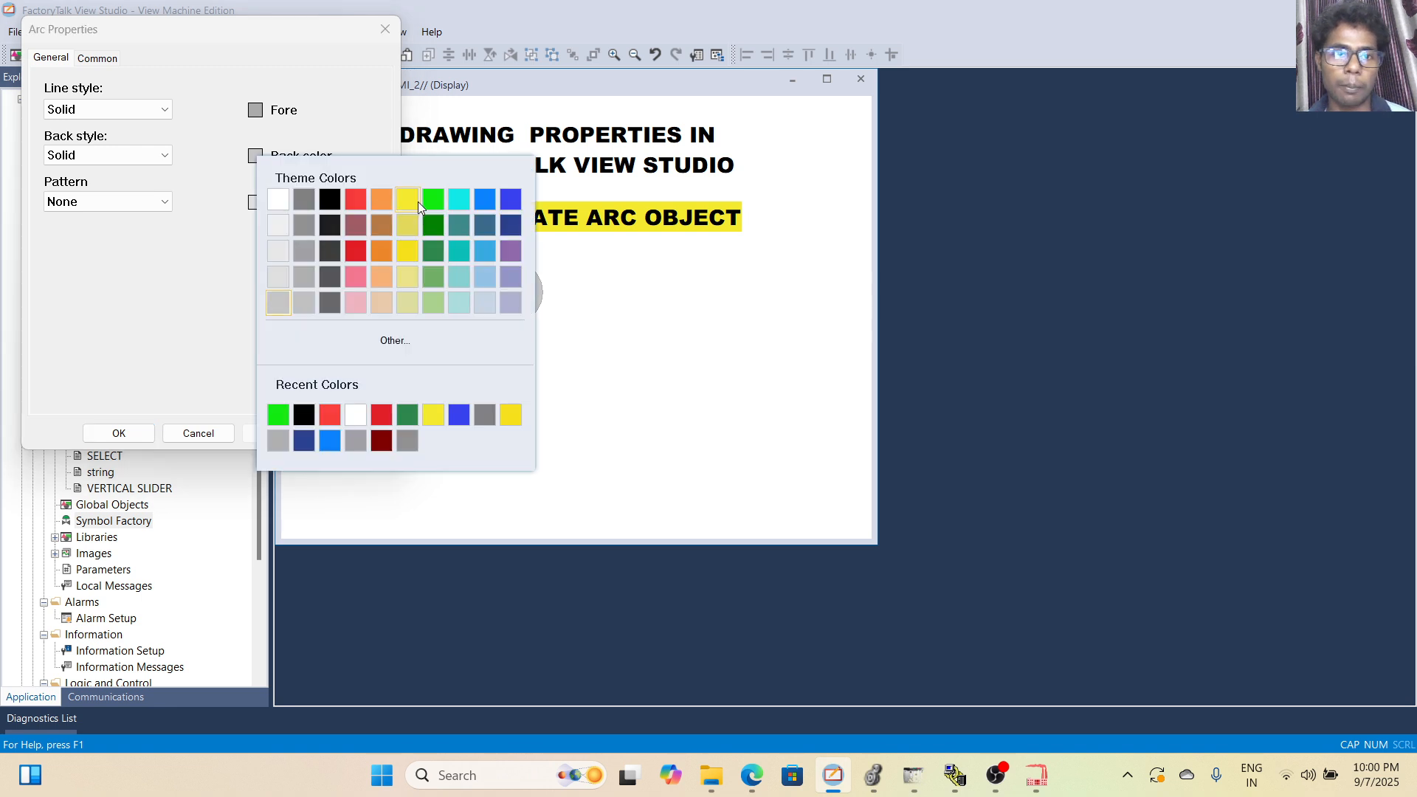
pyautogui.click(355, 200)
pyautogui.click(260, 433)
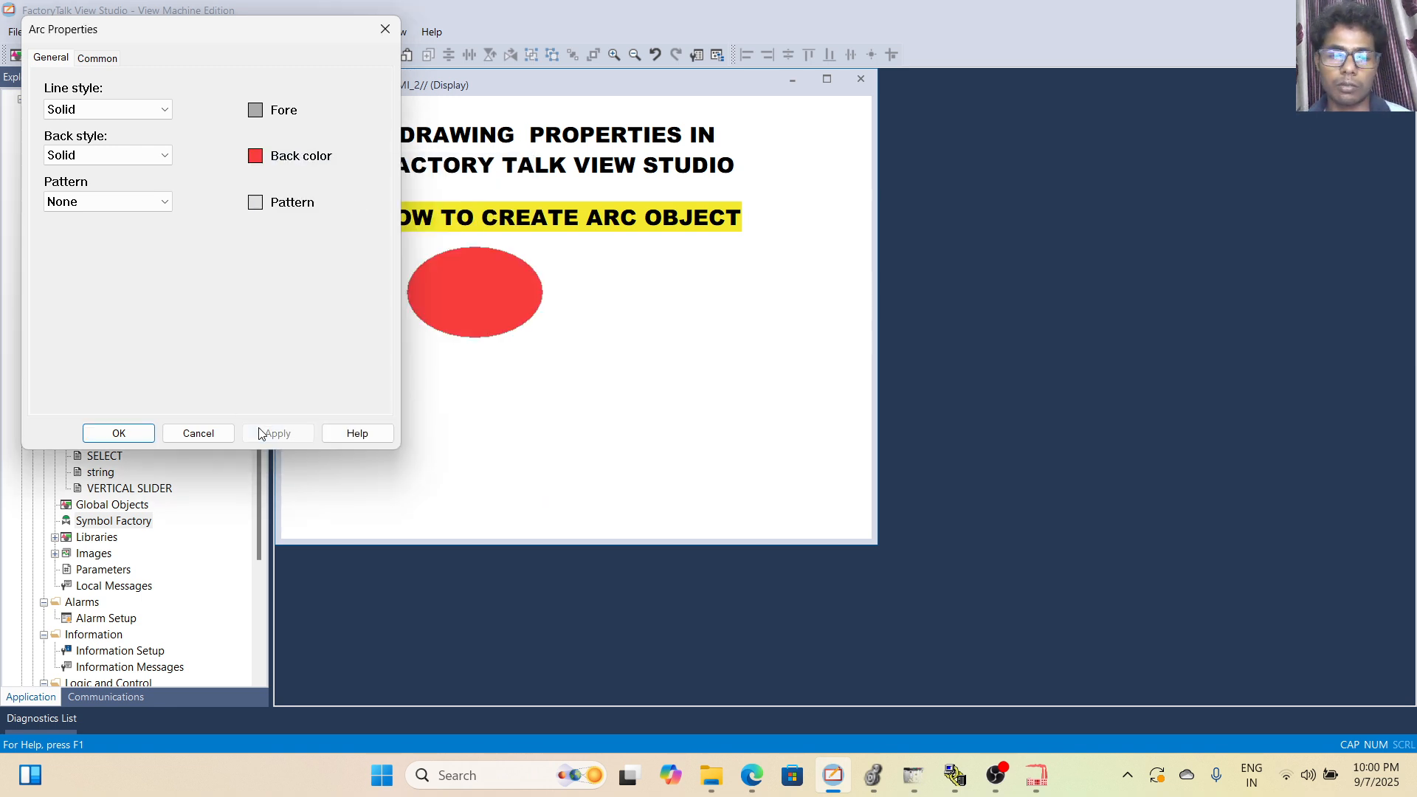
# Try green and yellow as the arc's fore color, applying each one.
pyautogui.click(256, 110)
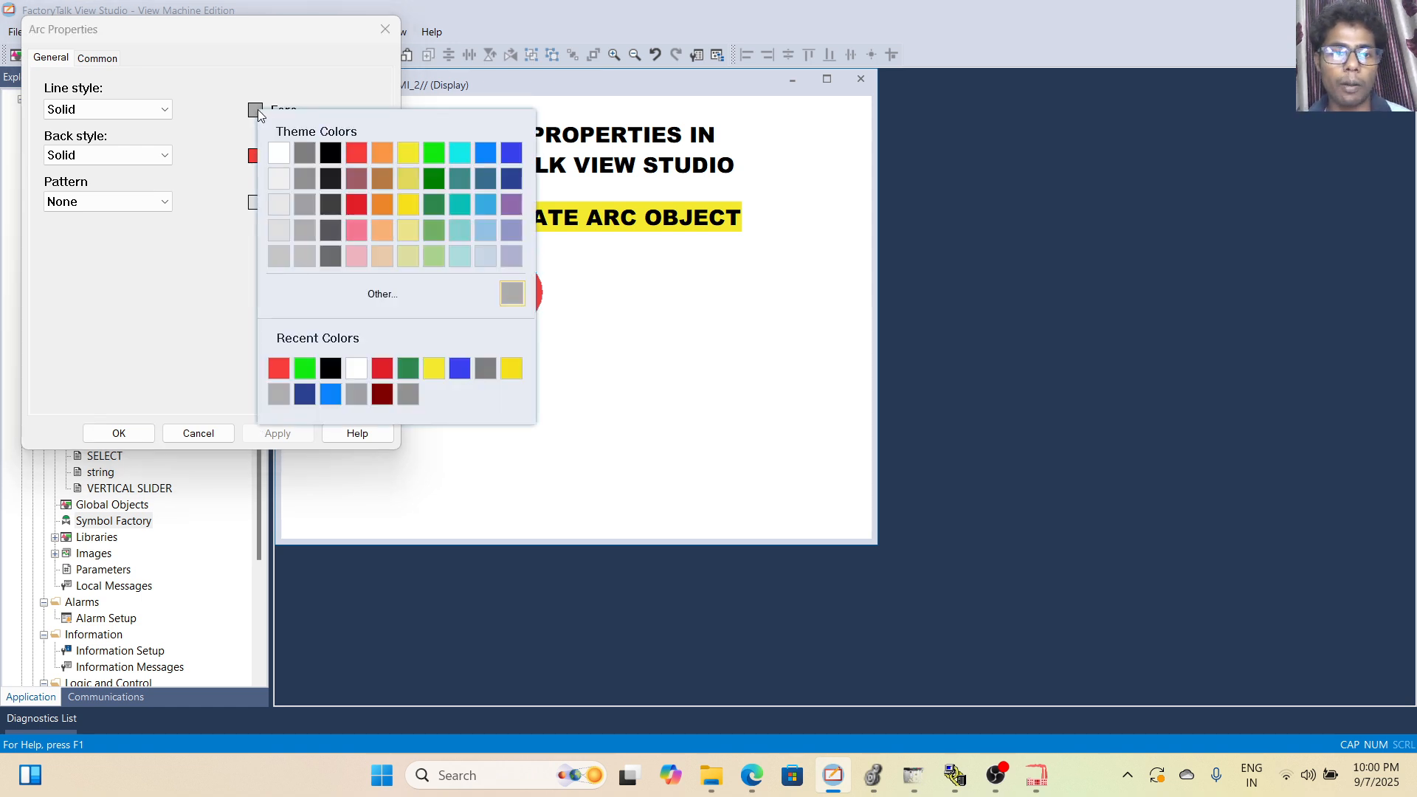
pyautogui.click(250, 168)
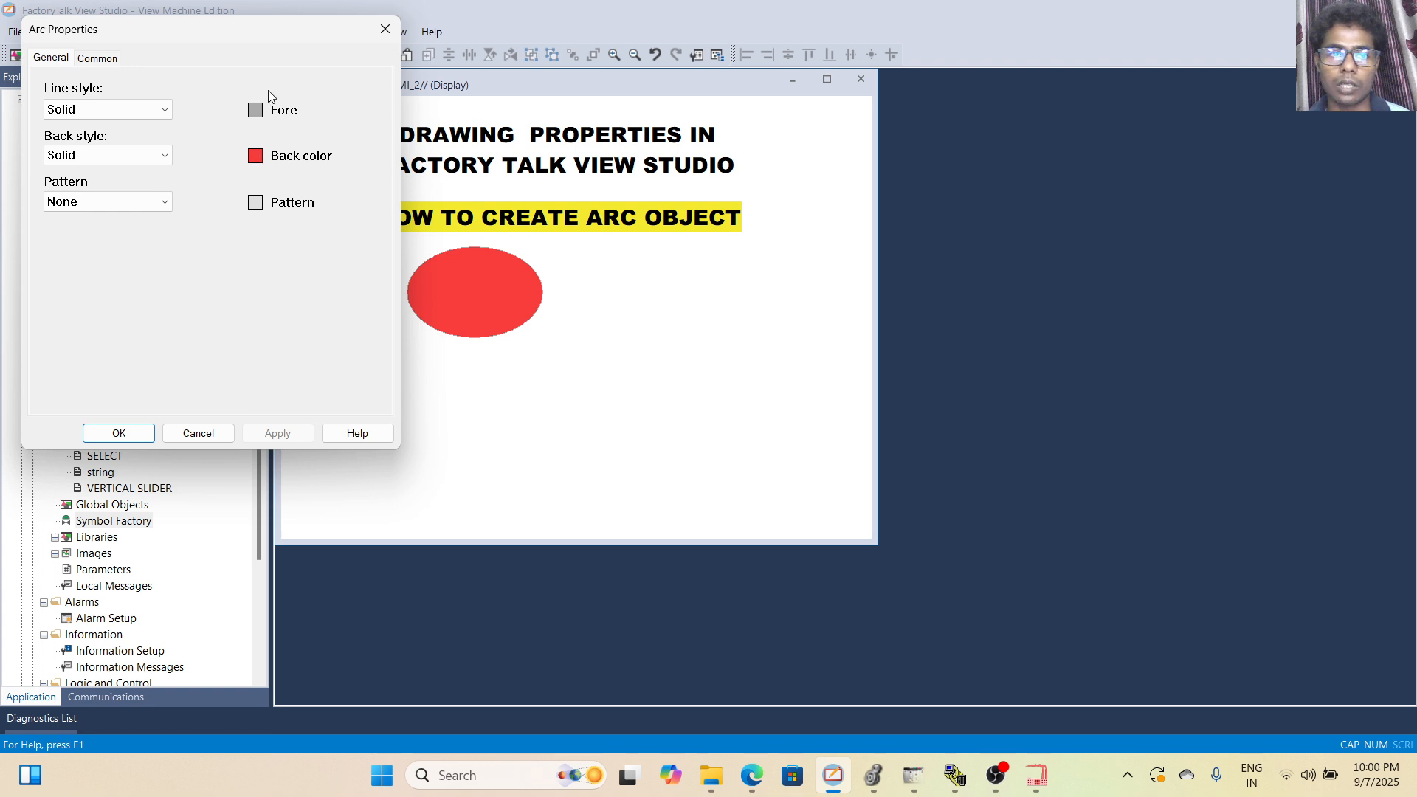
pyautogui.click(255, 110)
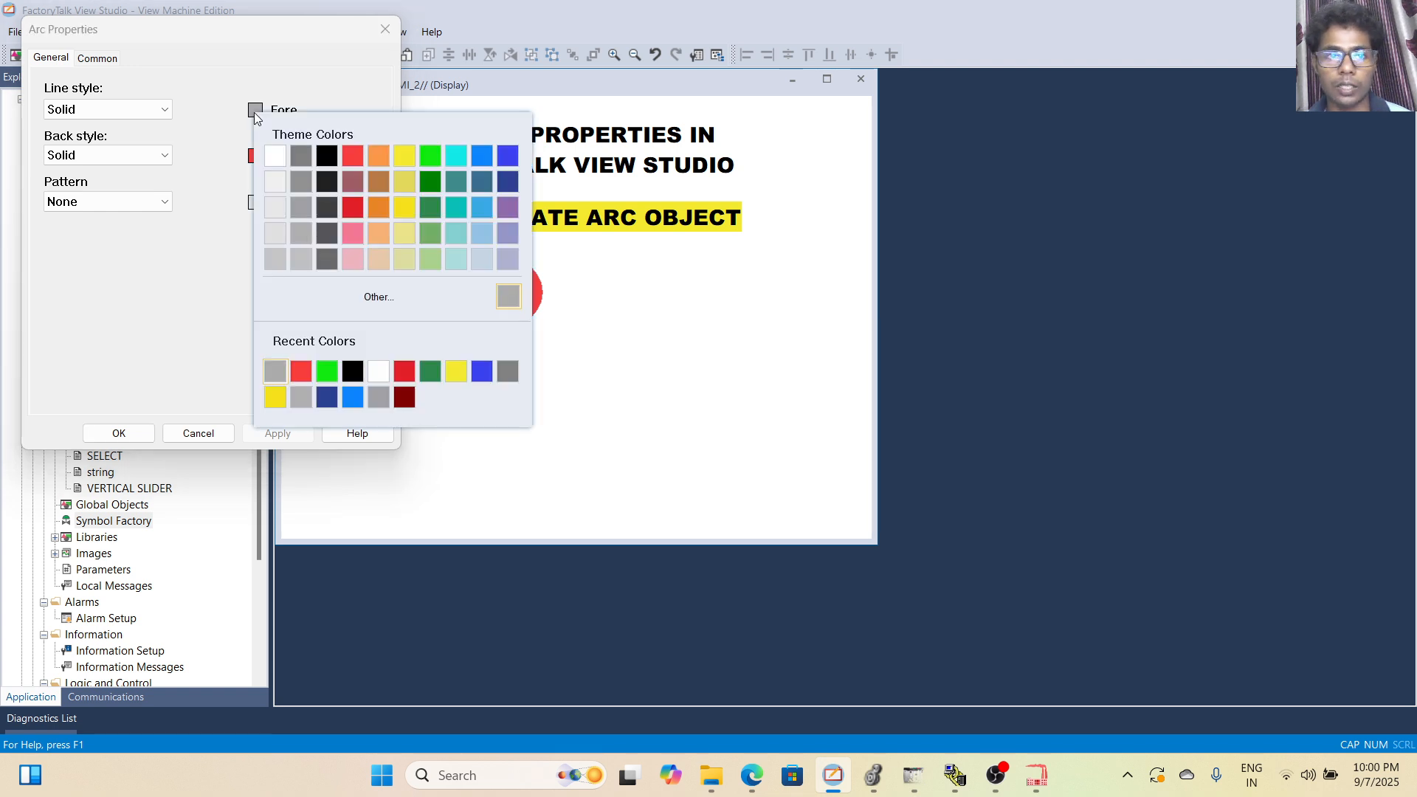
pyautogui.click(463, 143)
pyautogui.click(276, 434)
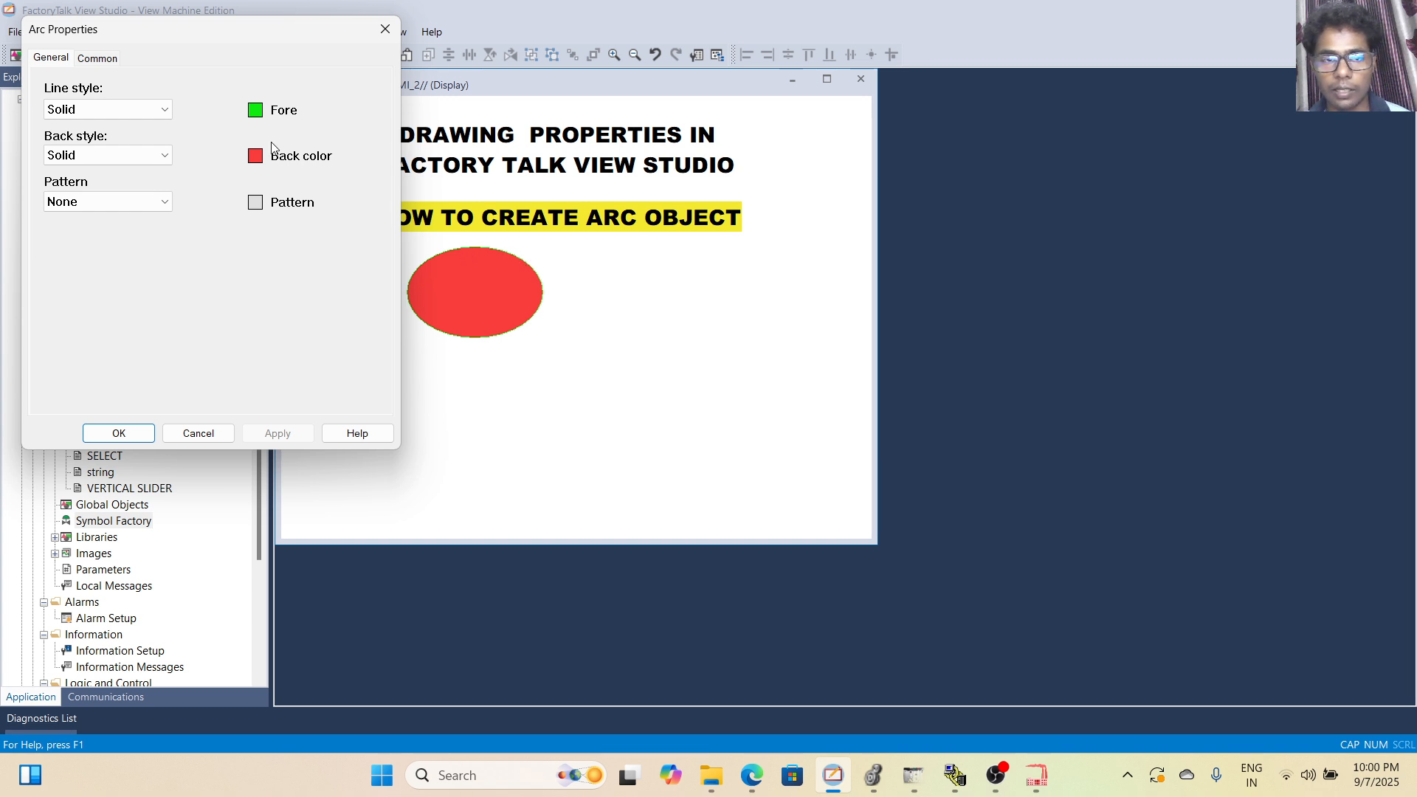
pyautogui.click(256, 112)
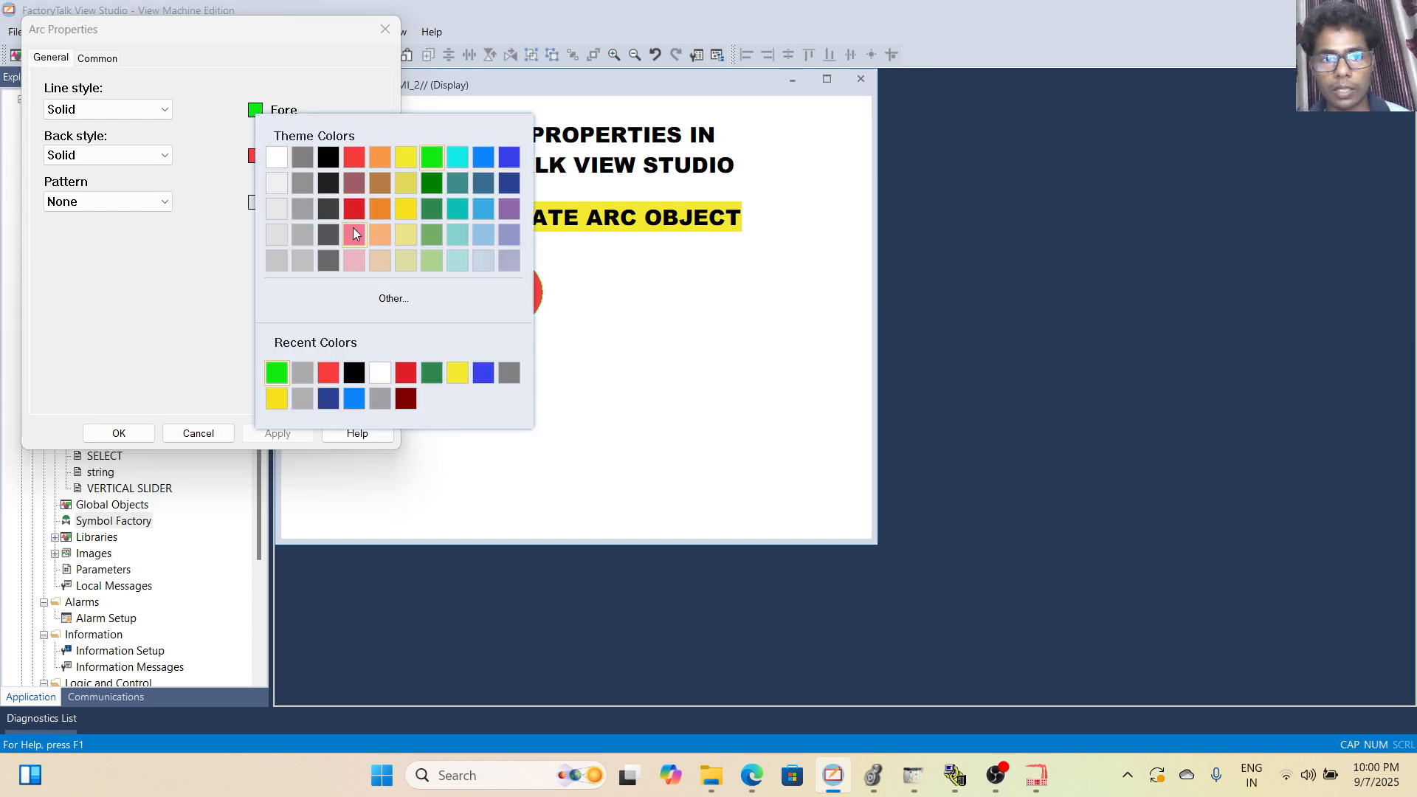
pyautogui.click(408, 162)
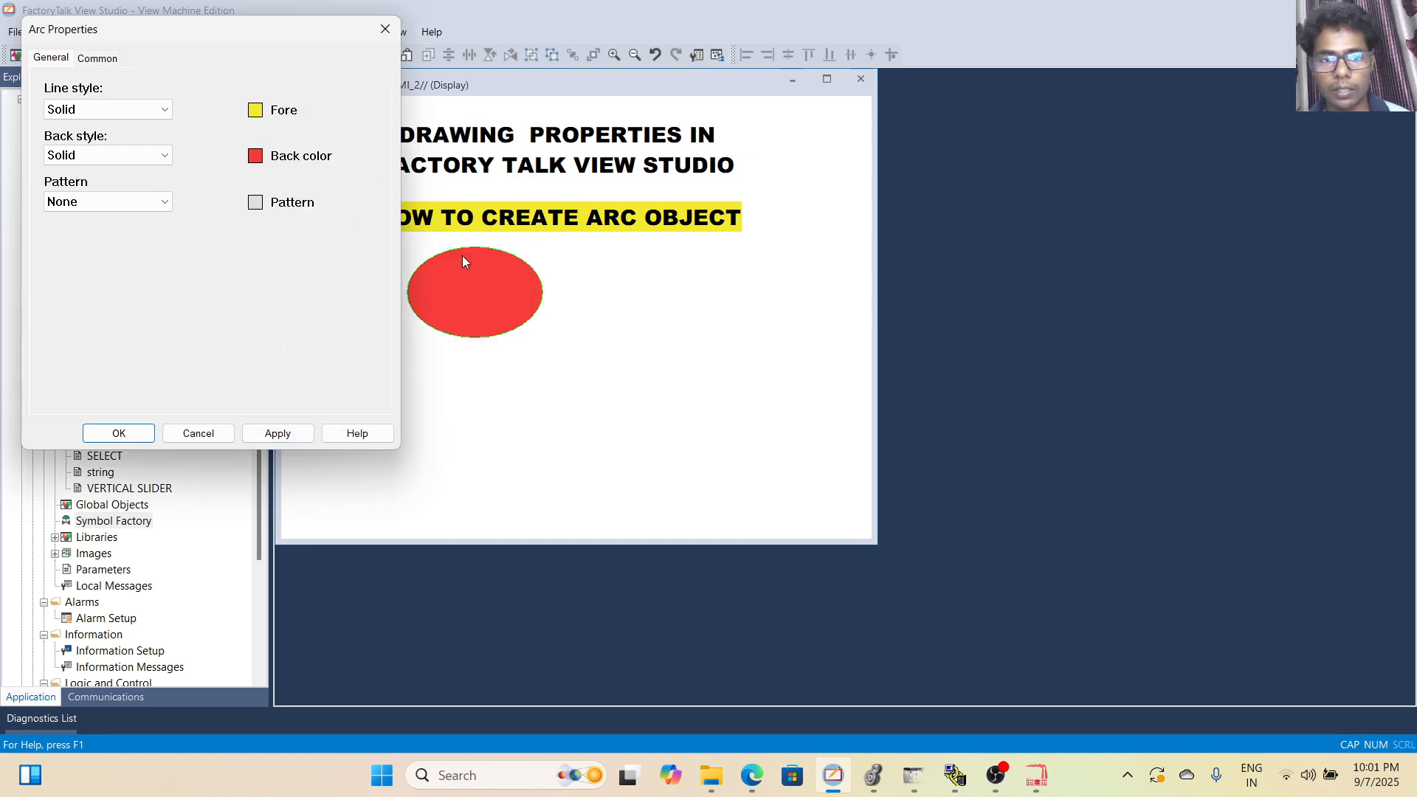
pyautogui.click(285, 434)
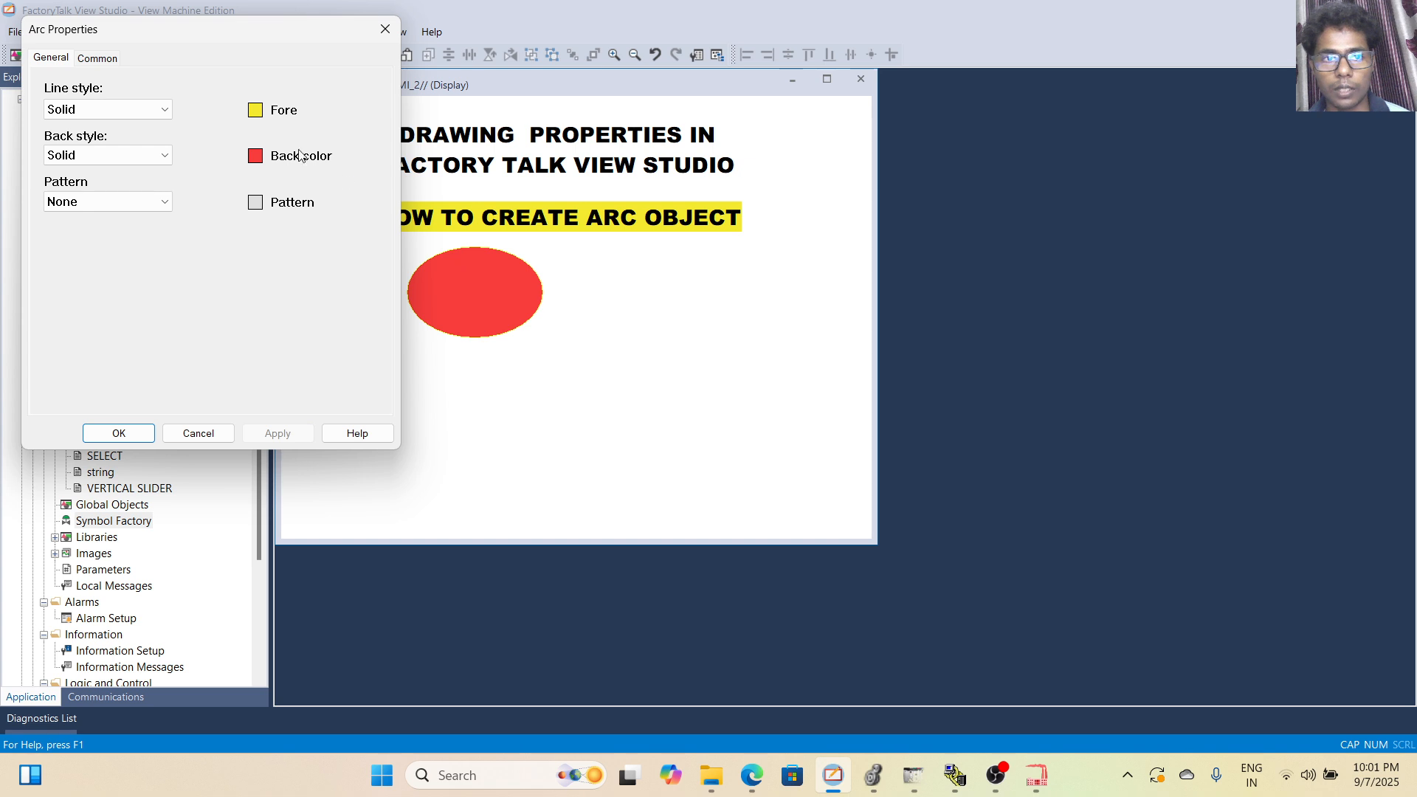
# Set the arc's fore color to black and apply it.
pyautogui.click(260, 113)
pyautogui.click(330, 150)
pyautogui.click(278, 434)
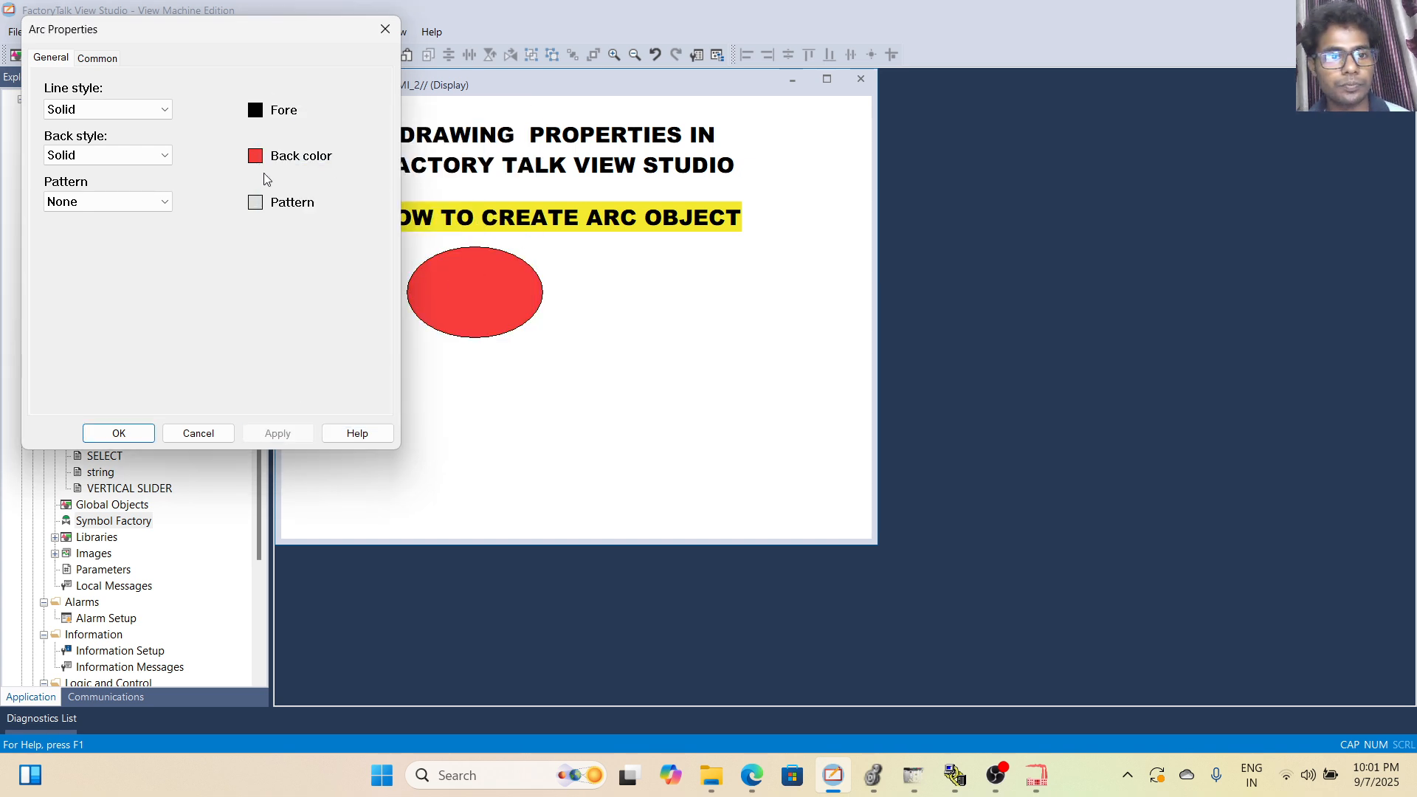
# Set the arc's pattern color to blue and apply it.
pyautogui.click(258, 206)
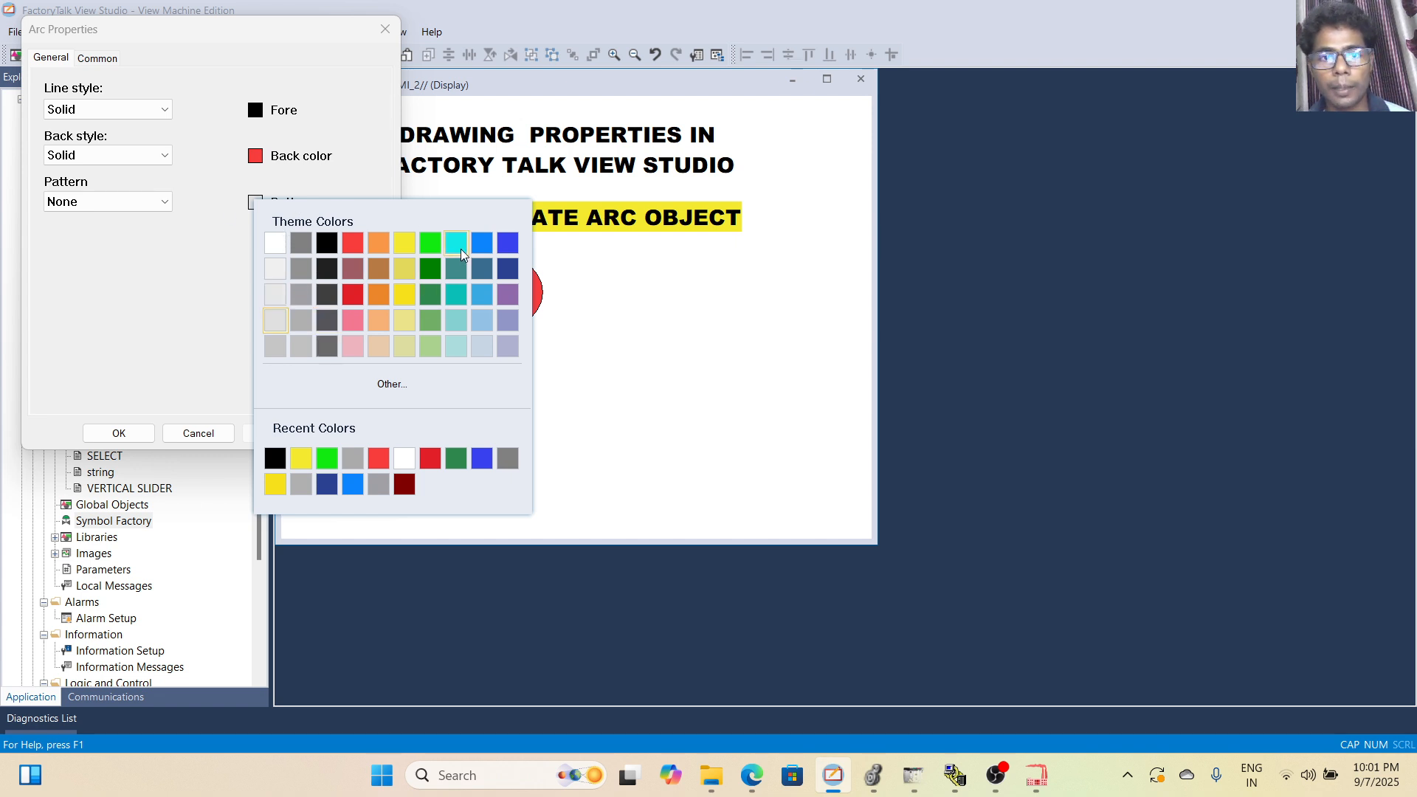
pyautogui.click(508, 242)
pyautogui.click(279, 432)
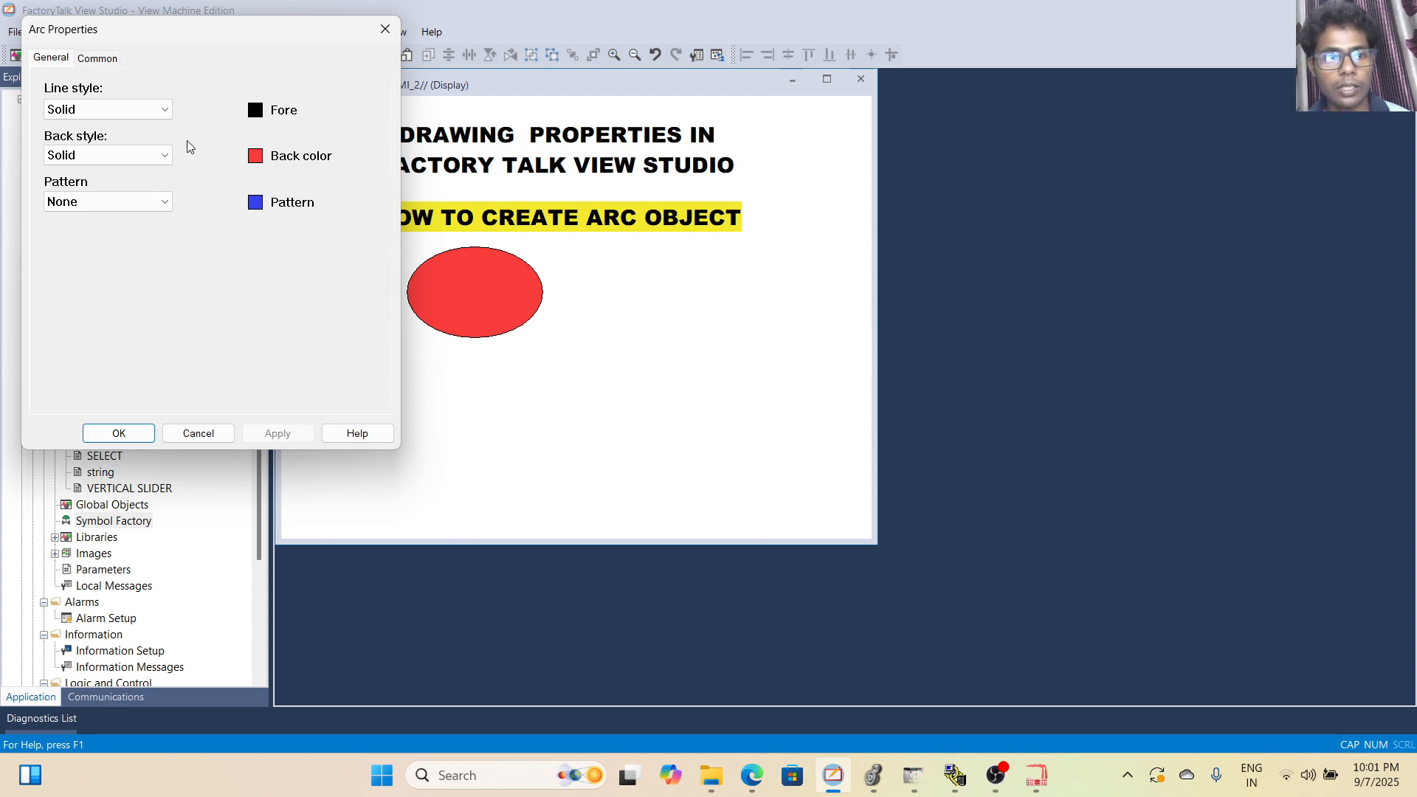
# Try the Transparent back style on the arc and return it to Solid, applying each change.
pyautogui.click(150, 154)
pyautogui.click(122, 189)
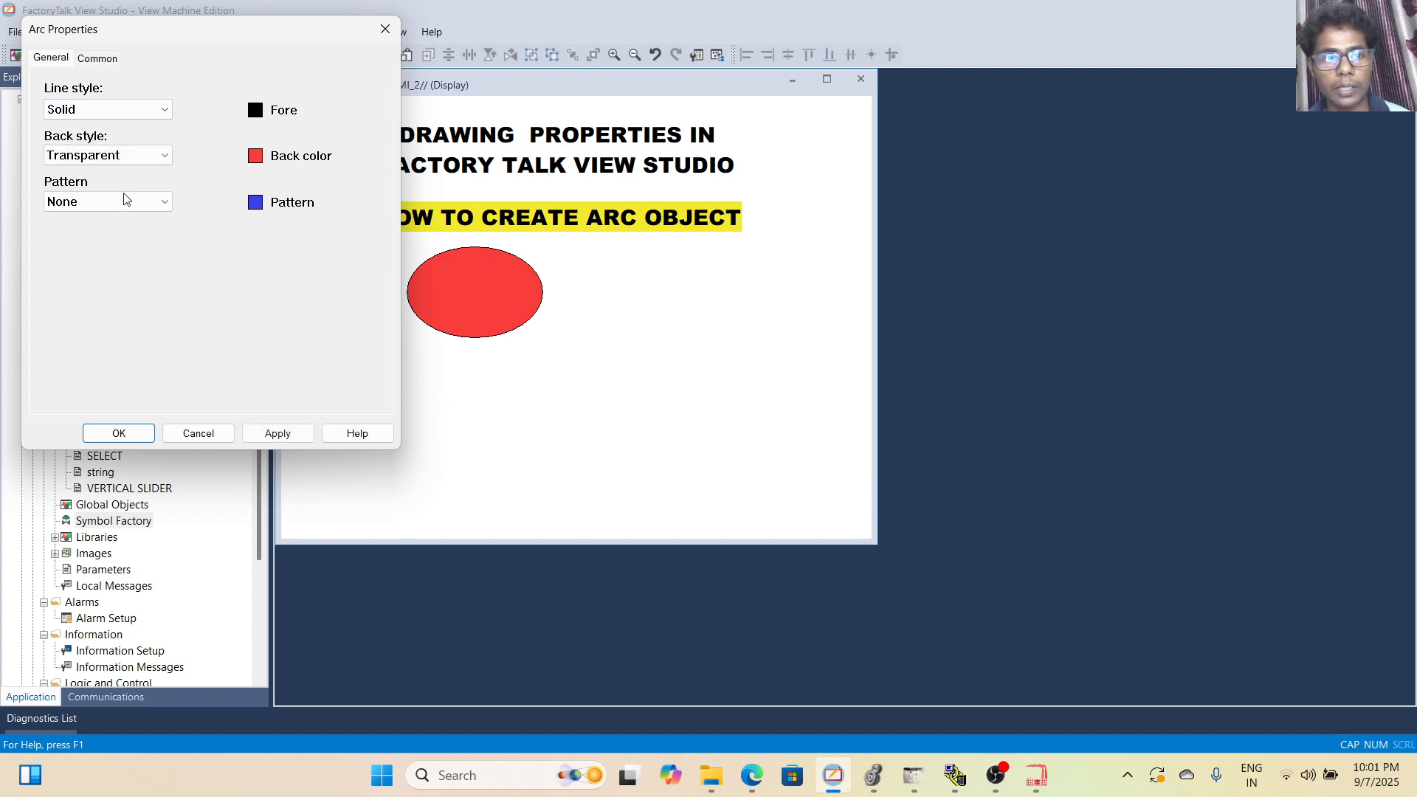
pyautogui.click(277, 433)
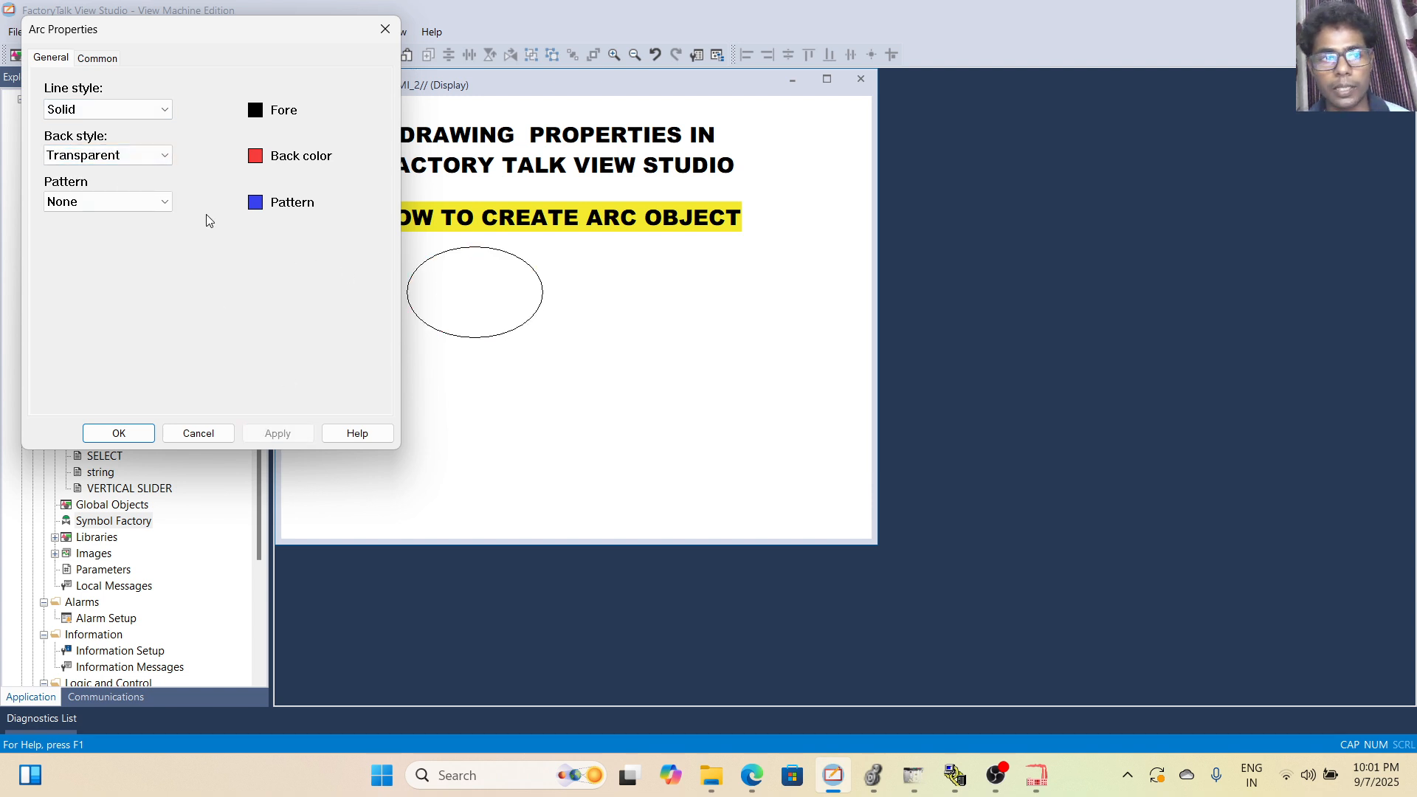
pyautogui.click(156, 157)
pyautogui.click(127, 175)
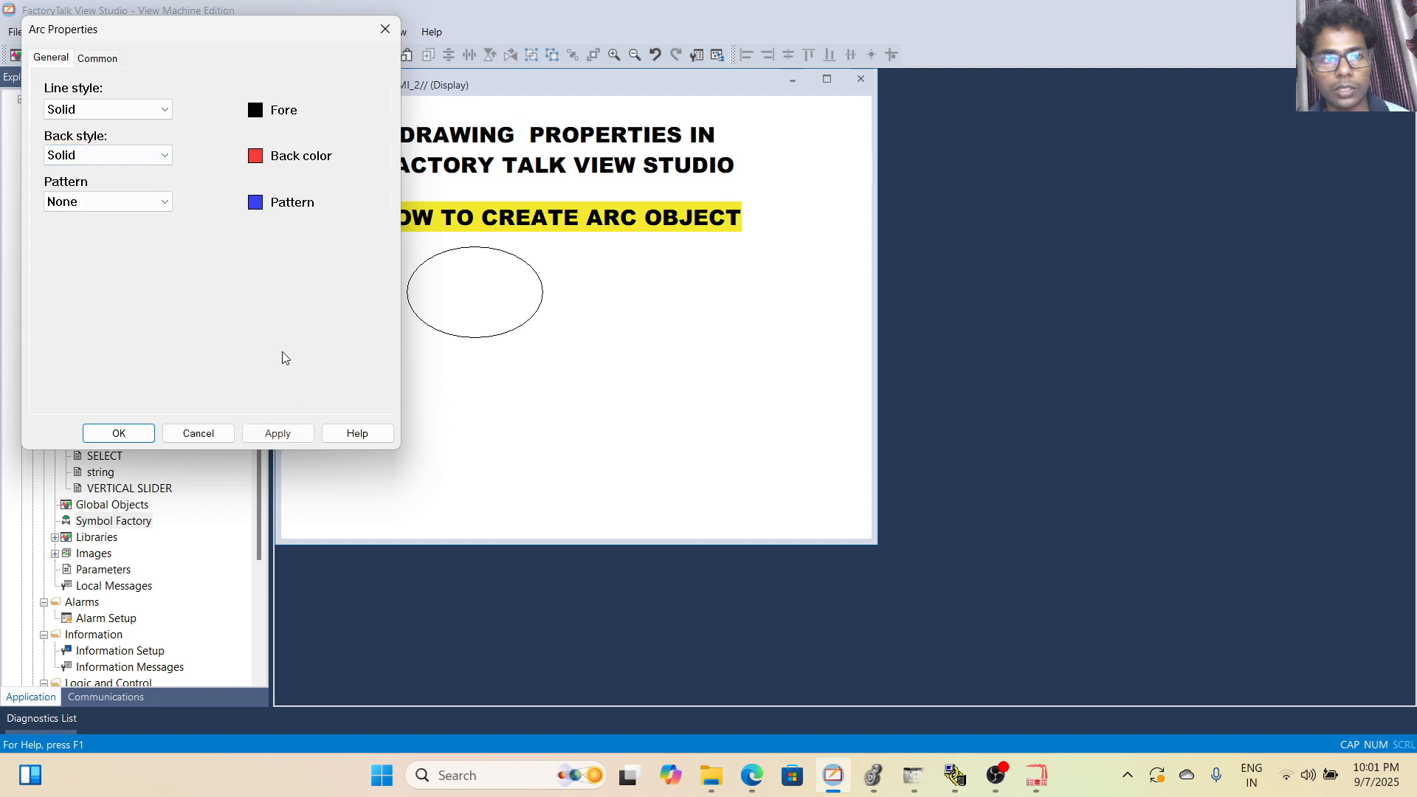
pyautogui.click(278, 432)
# Set the arc's back style to Gradient and apply it.
pyautogui.click(156, 154)
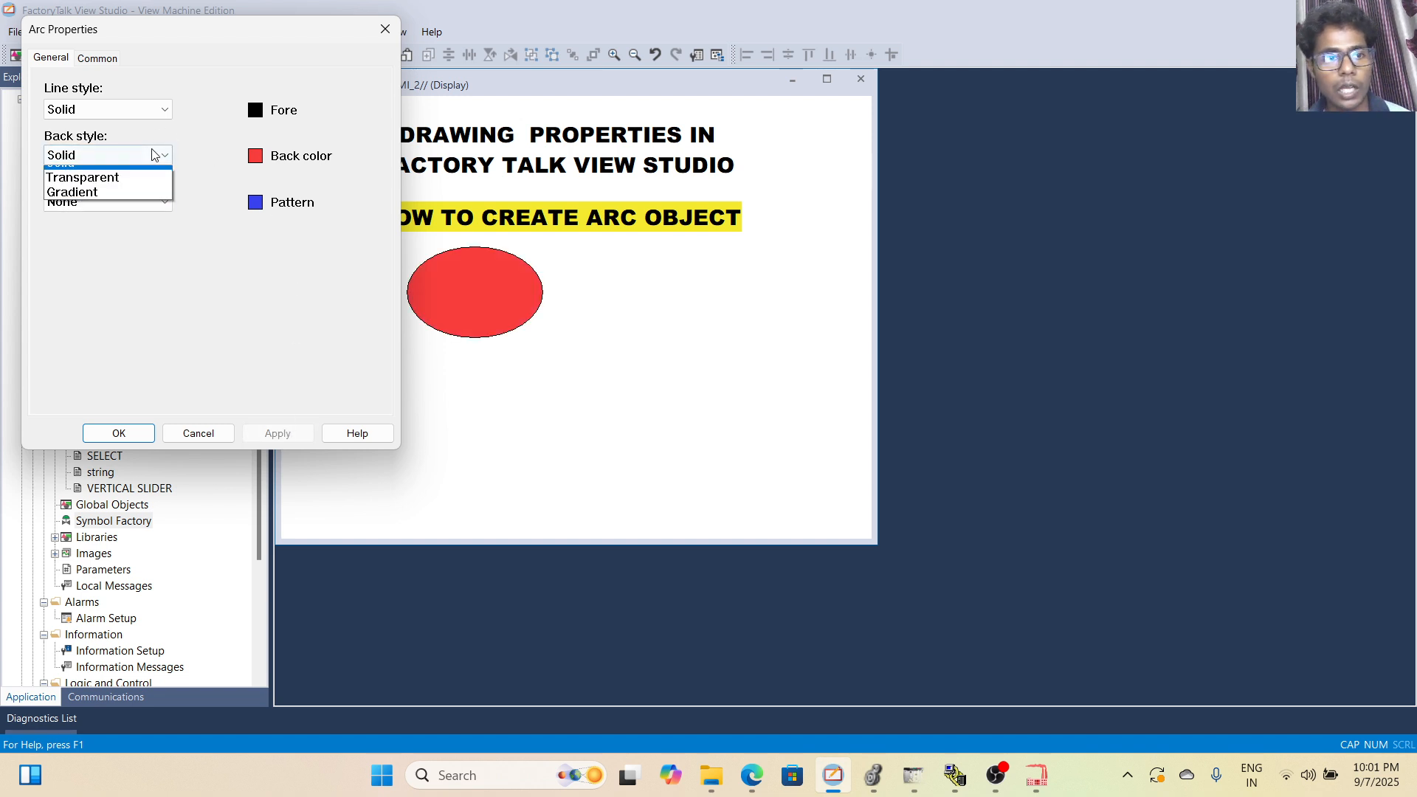
pyautogui.click(120, 199)
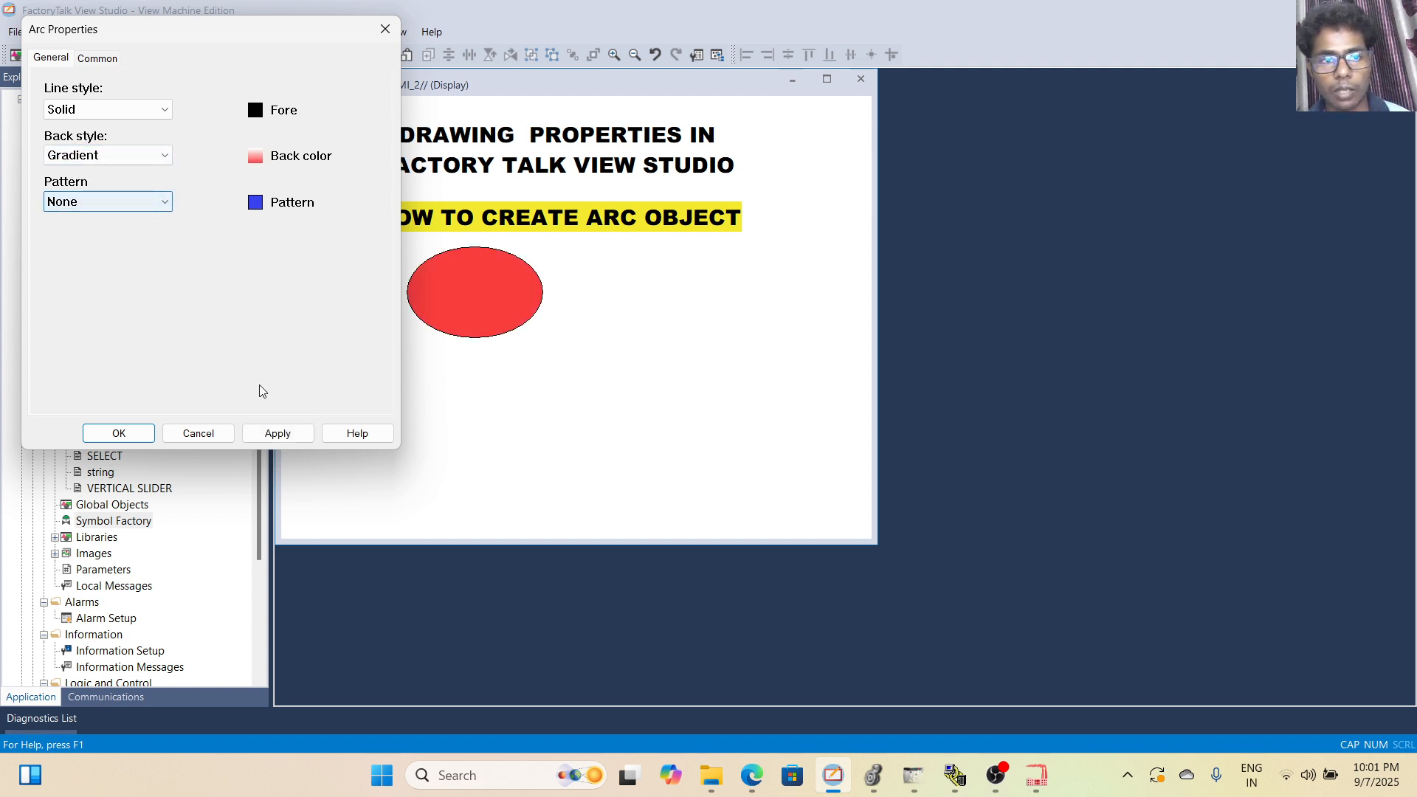
pyautogui.click(276, 433)
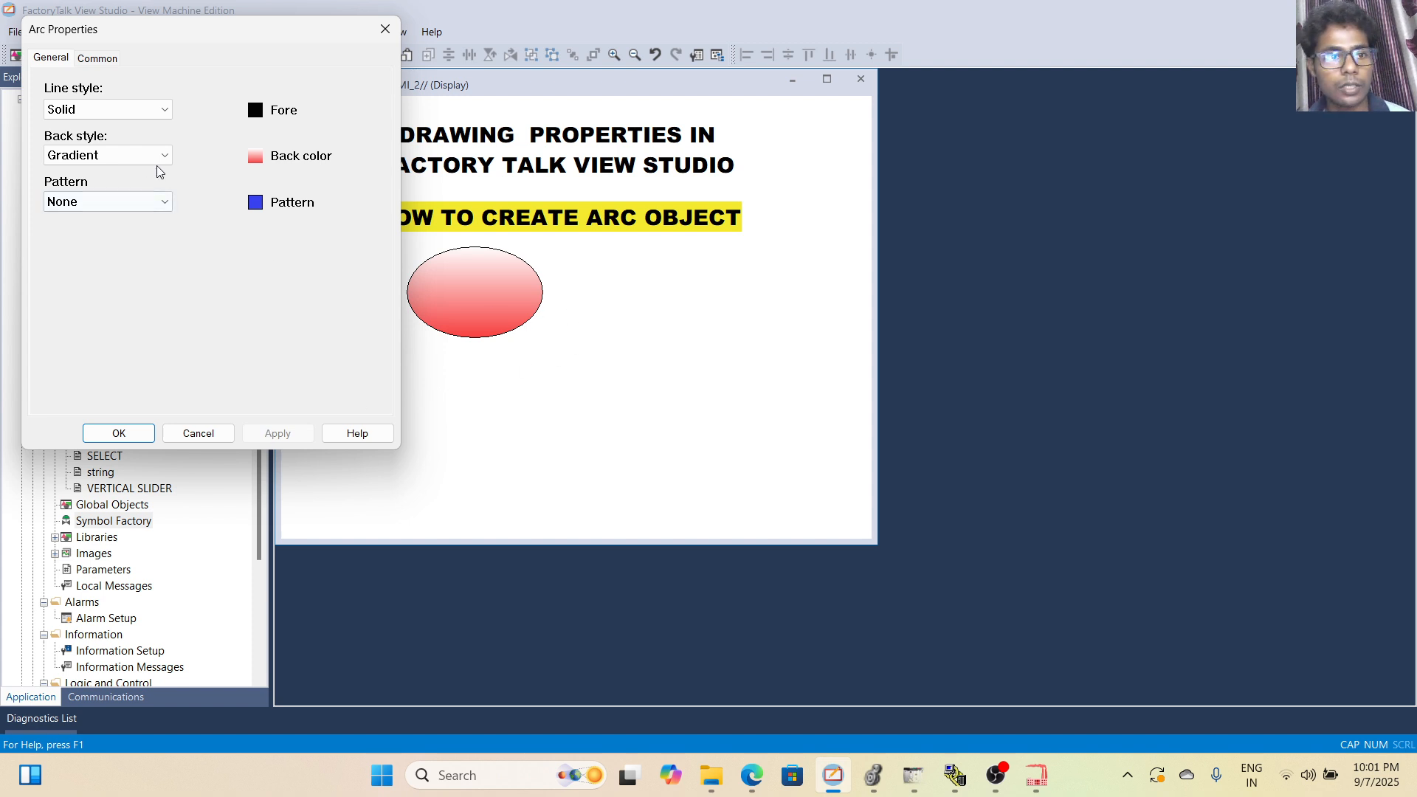
# Try the line style None on the arc and return it to Solid, applying each change.
pyautogui.click(161, 111)
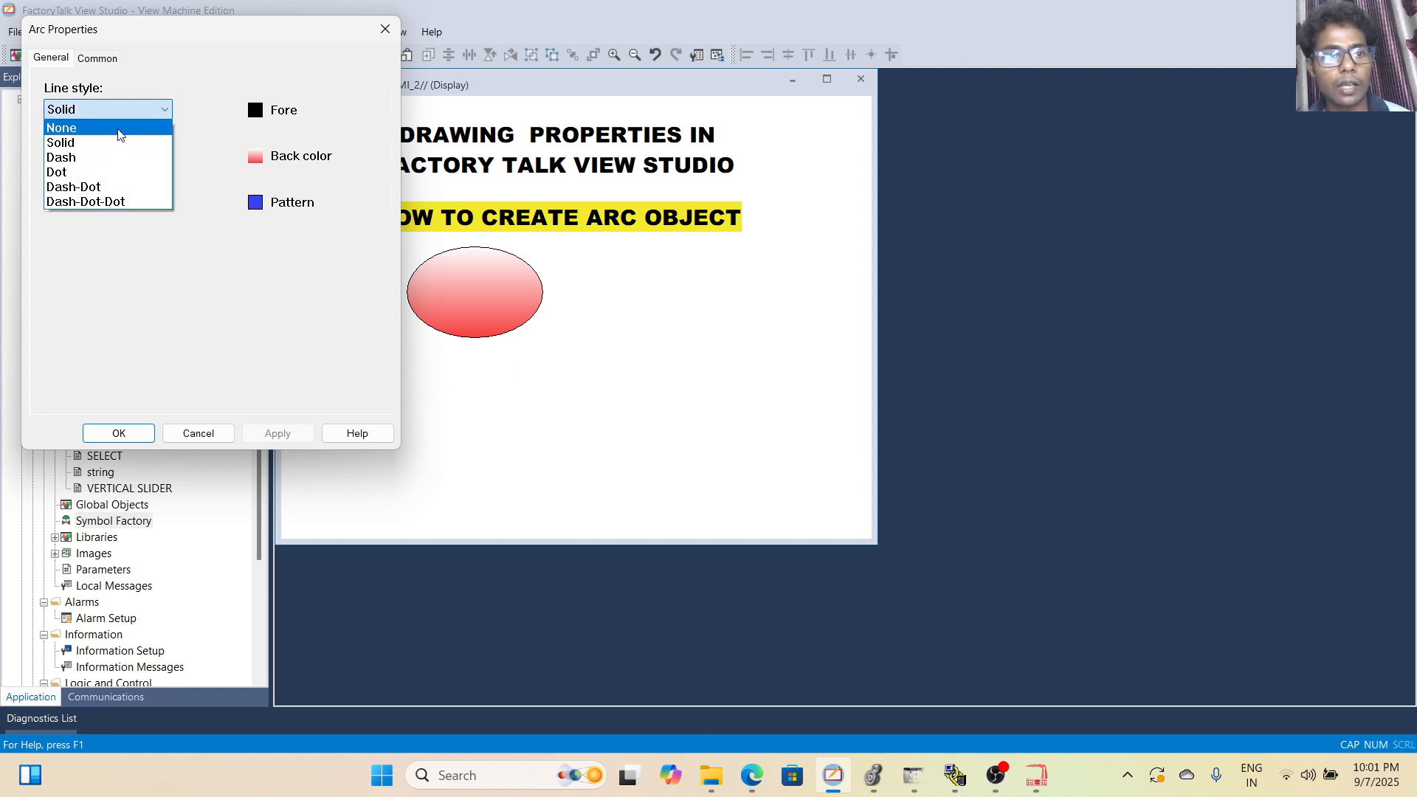
pyautogui.click(118, 130)
pyautogui.click(278, 434)
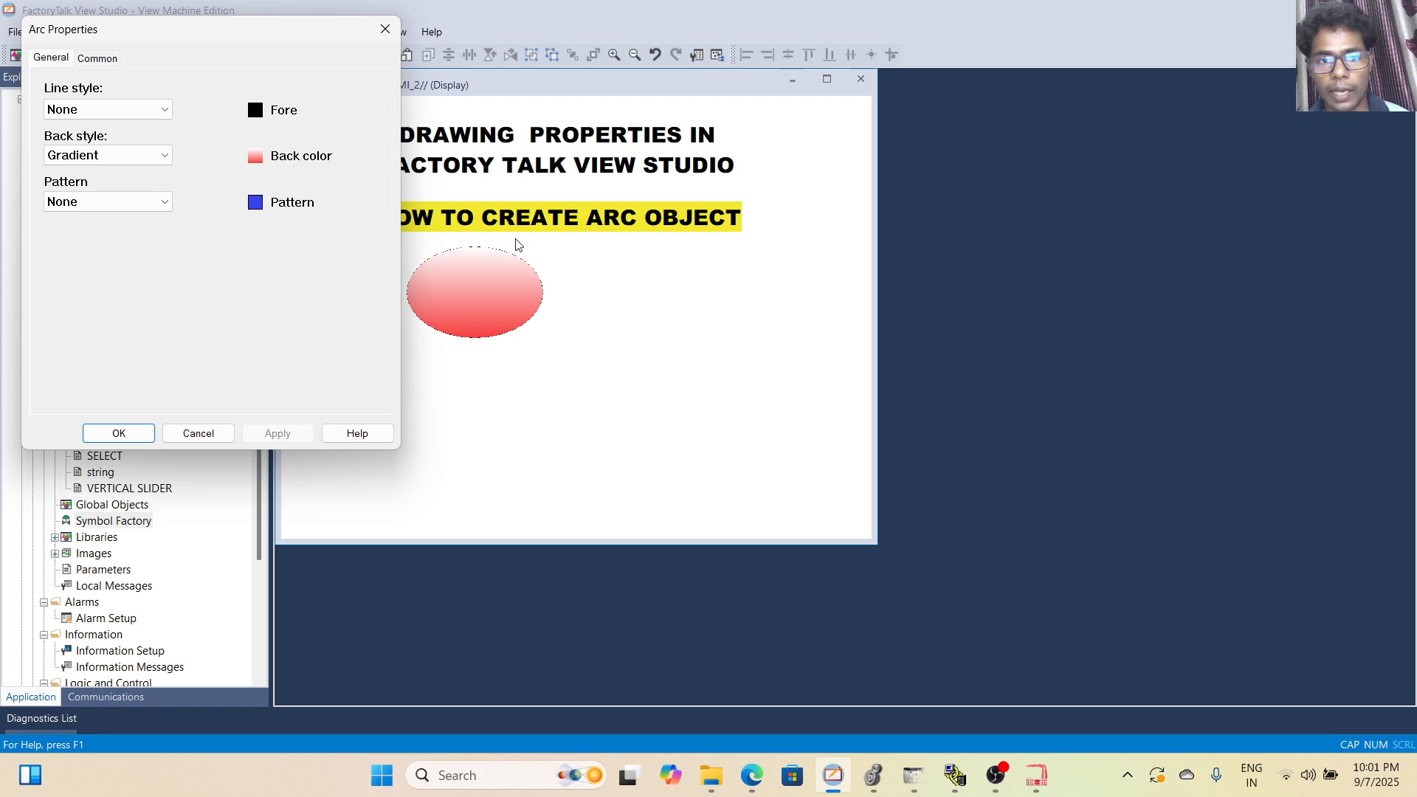
pyautogui.click(164, 111)
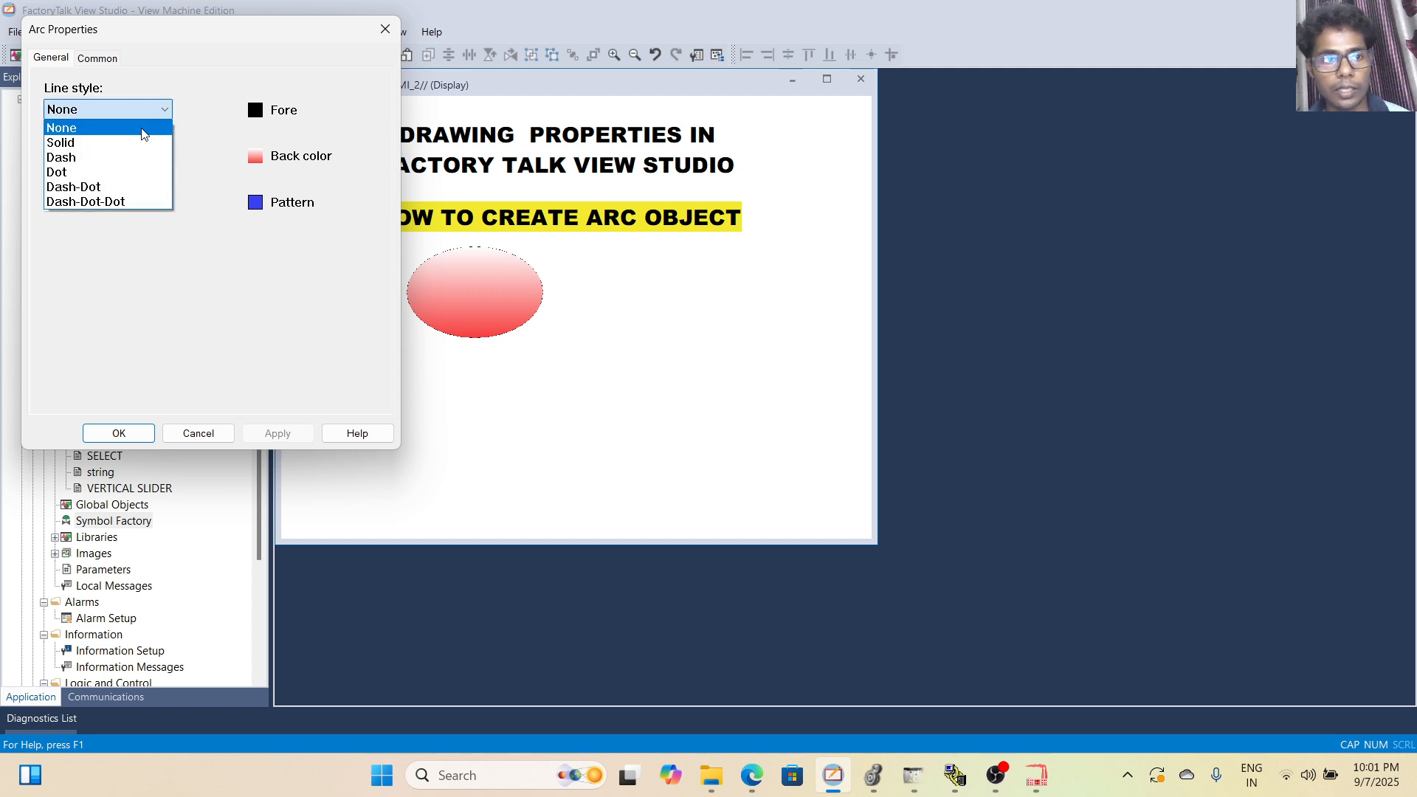
pyautogui.click(137, 142)
pyautogui.click(267, 439)
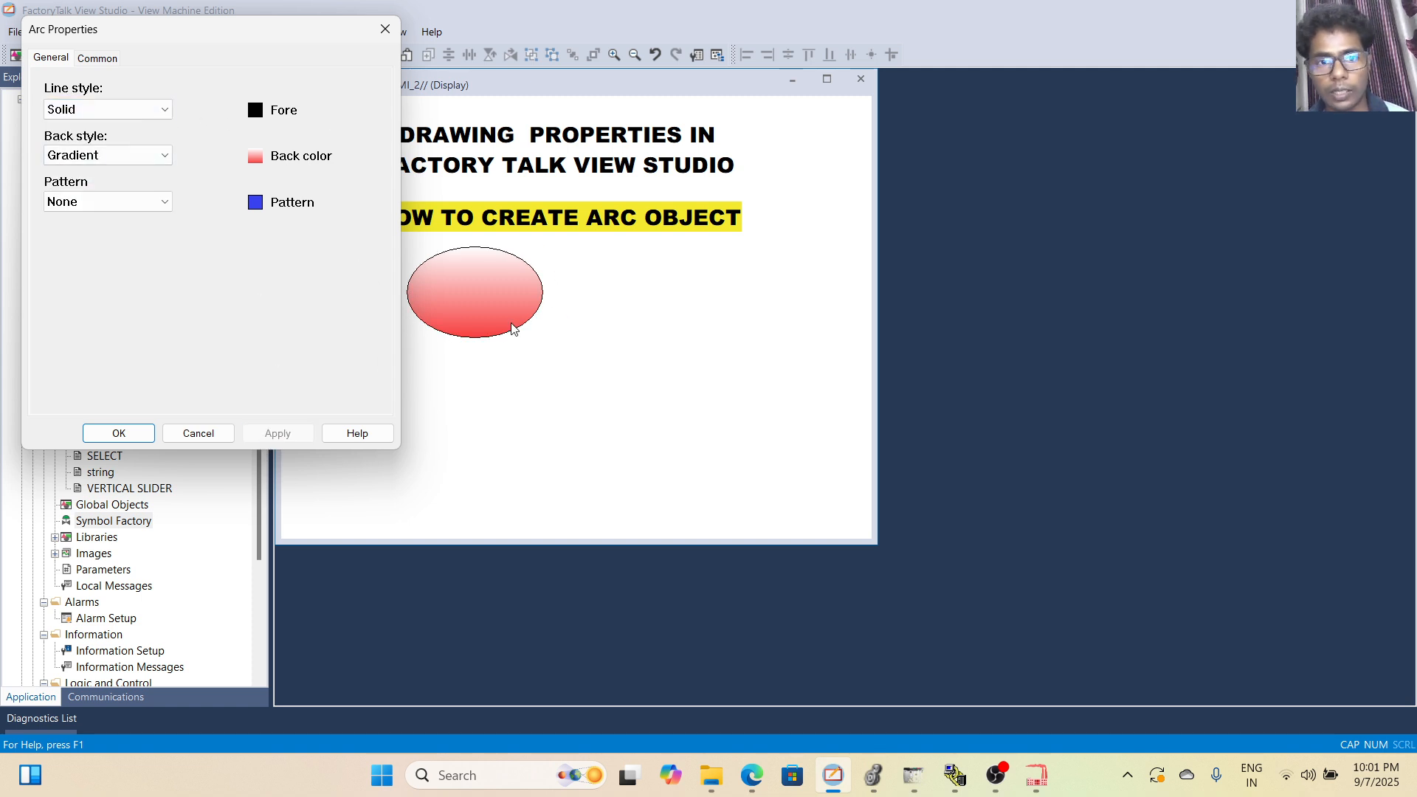
# Try the line styles Dash and Dot on the arc, applying each one.
pyautogui.click(132, 106)
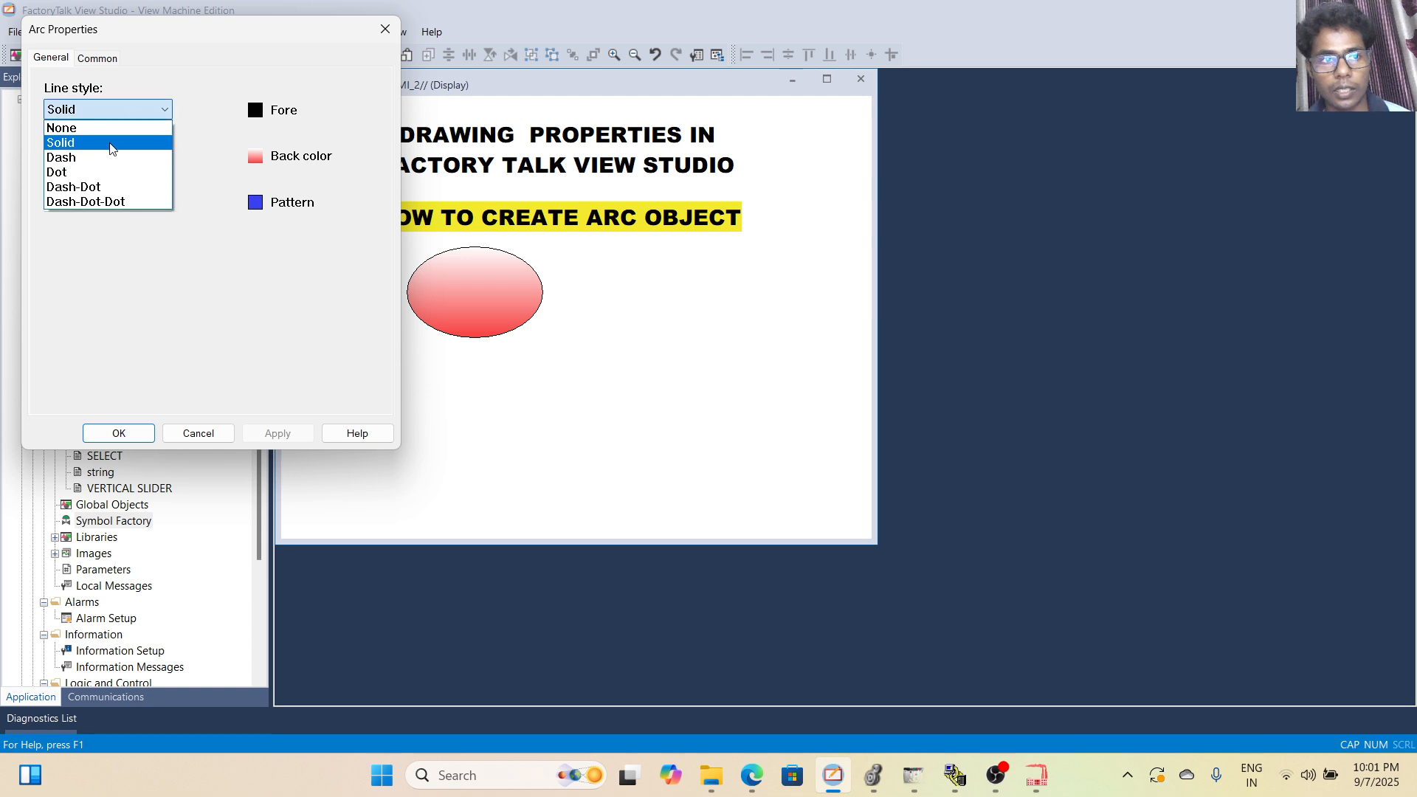
pyautogui.click(96, 157)
pyautogui.click(291, 438)
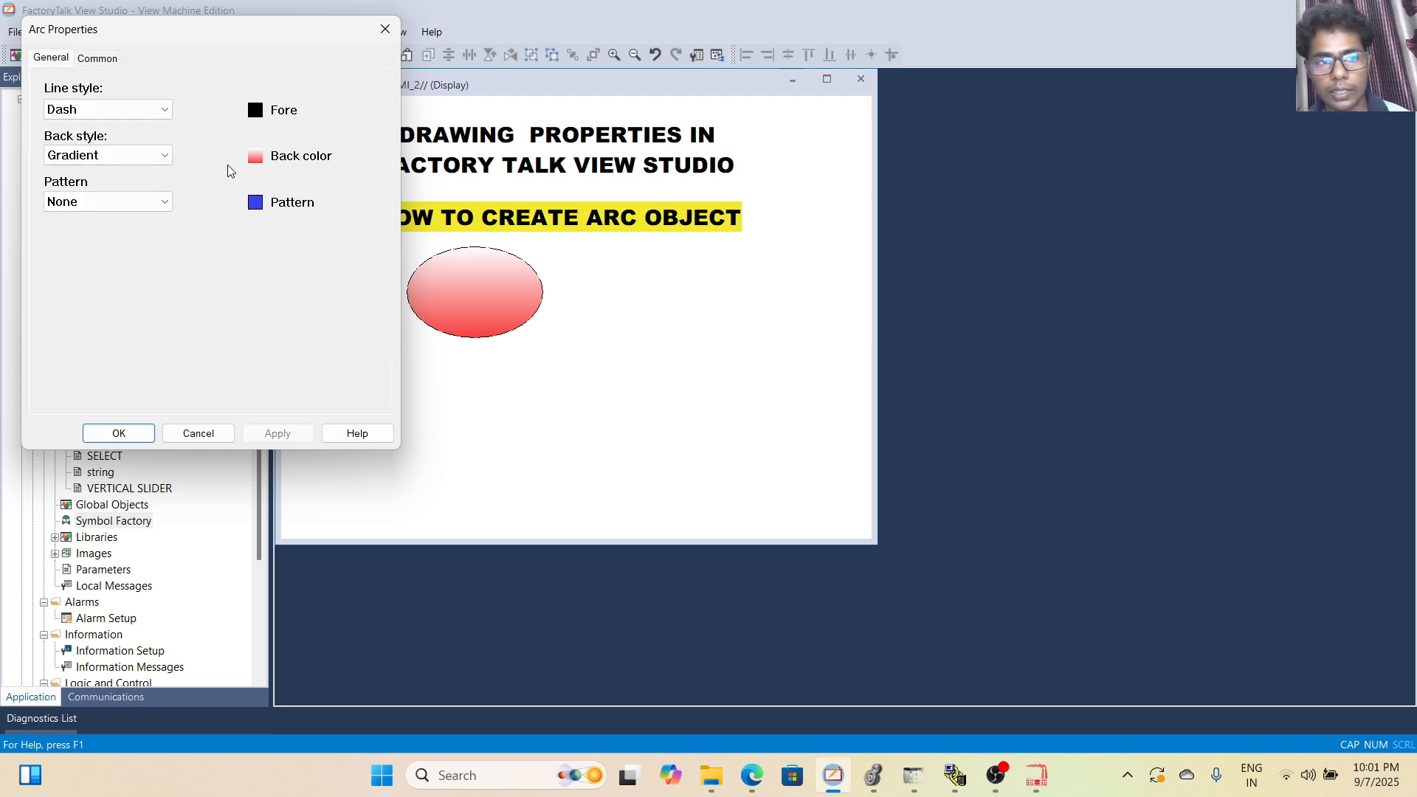
pyautogui.click(167, 112)
pyautogui.click(129, 174)
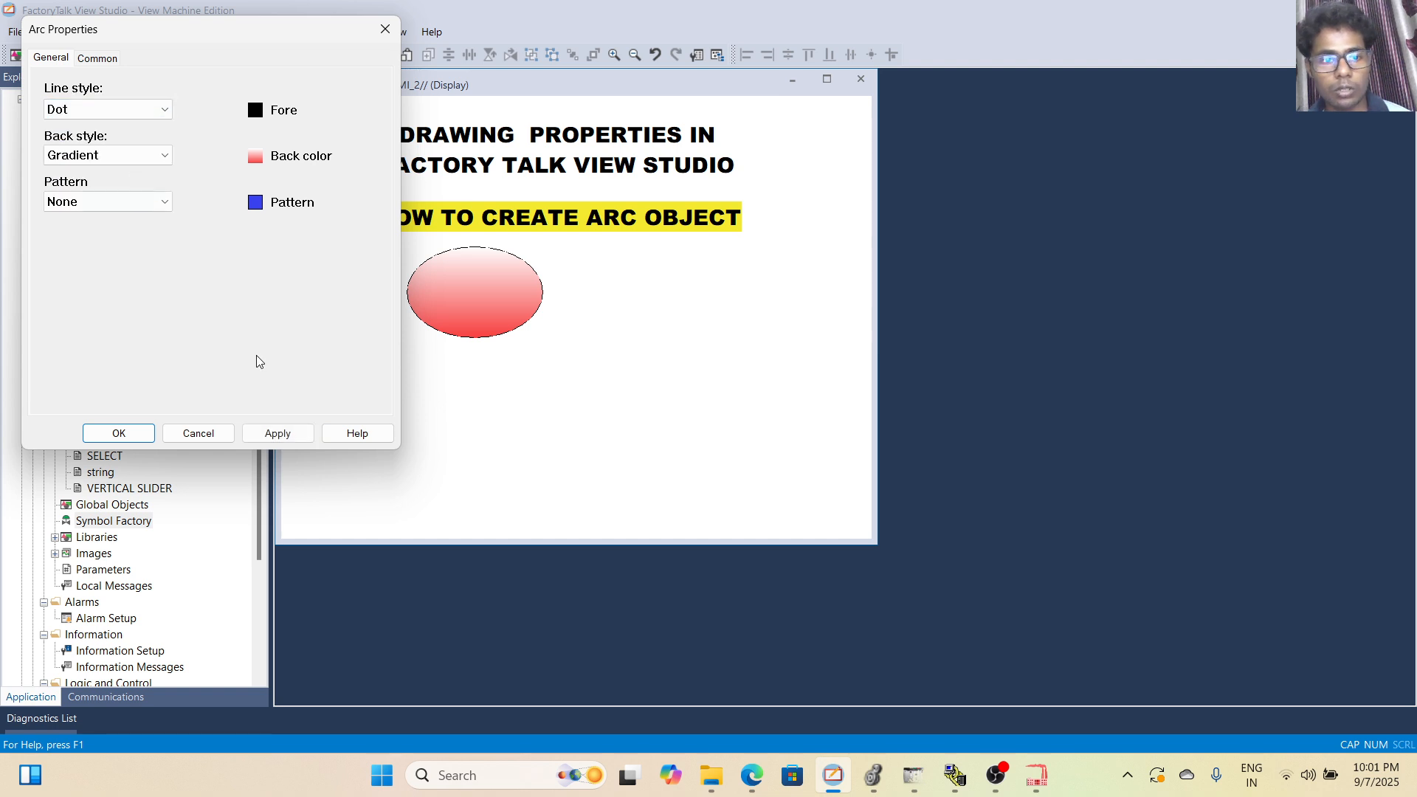
pyautogui.click(273, 434)
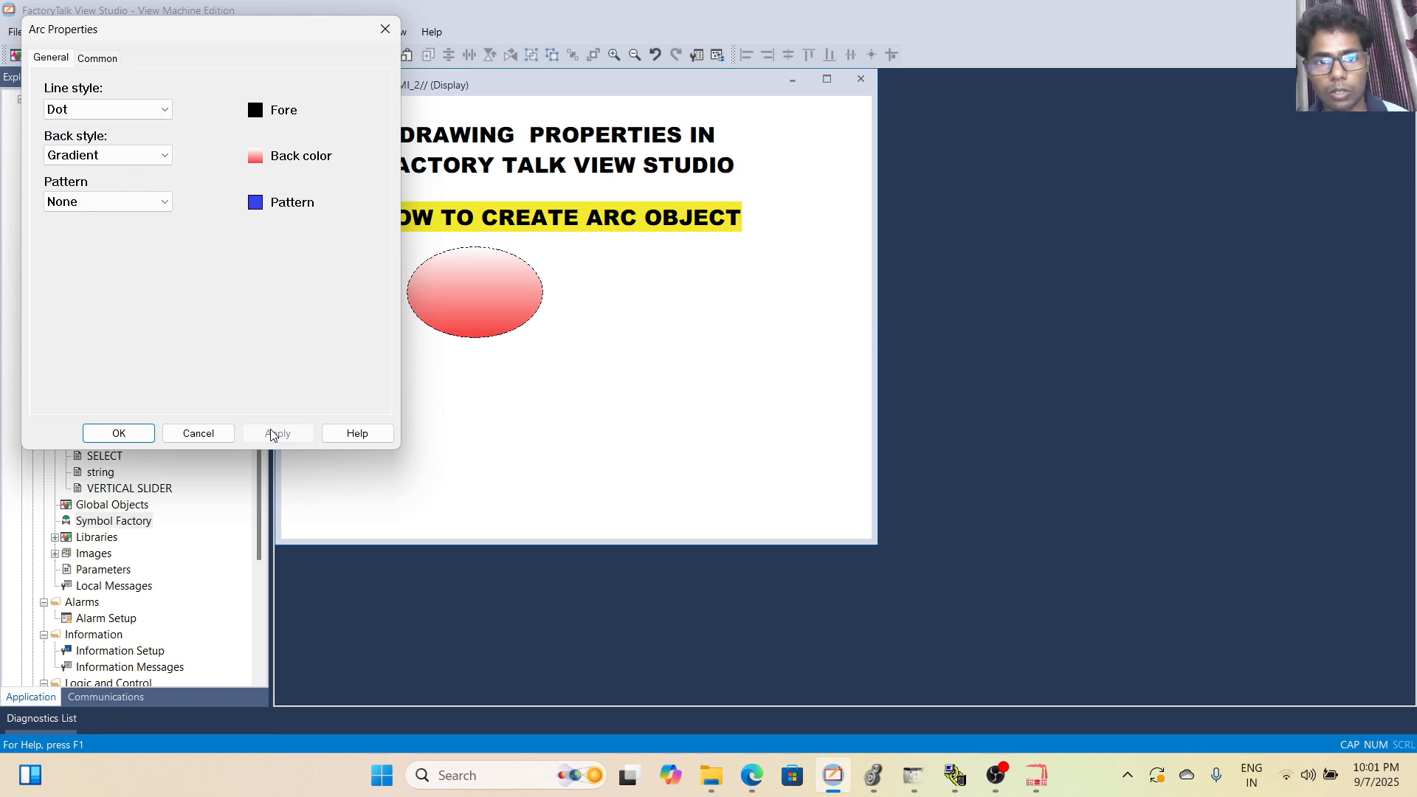
# Try the line style Dash-Dot on the arc and change it to Dash-Dot-Dot, applying each change.
pyautogui.click(155, 112)
pyautogui.click(104, 187)
pyautogui.click(275, 434)
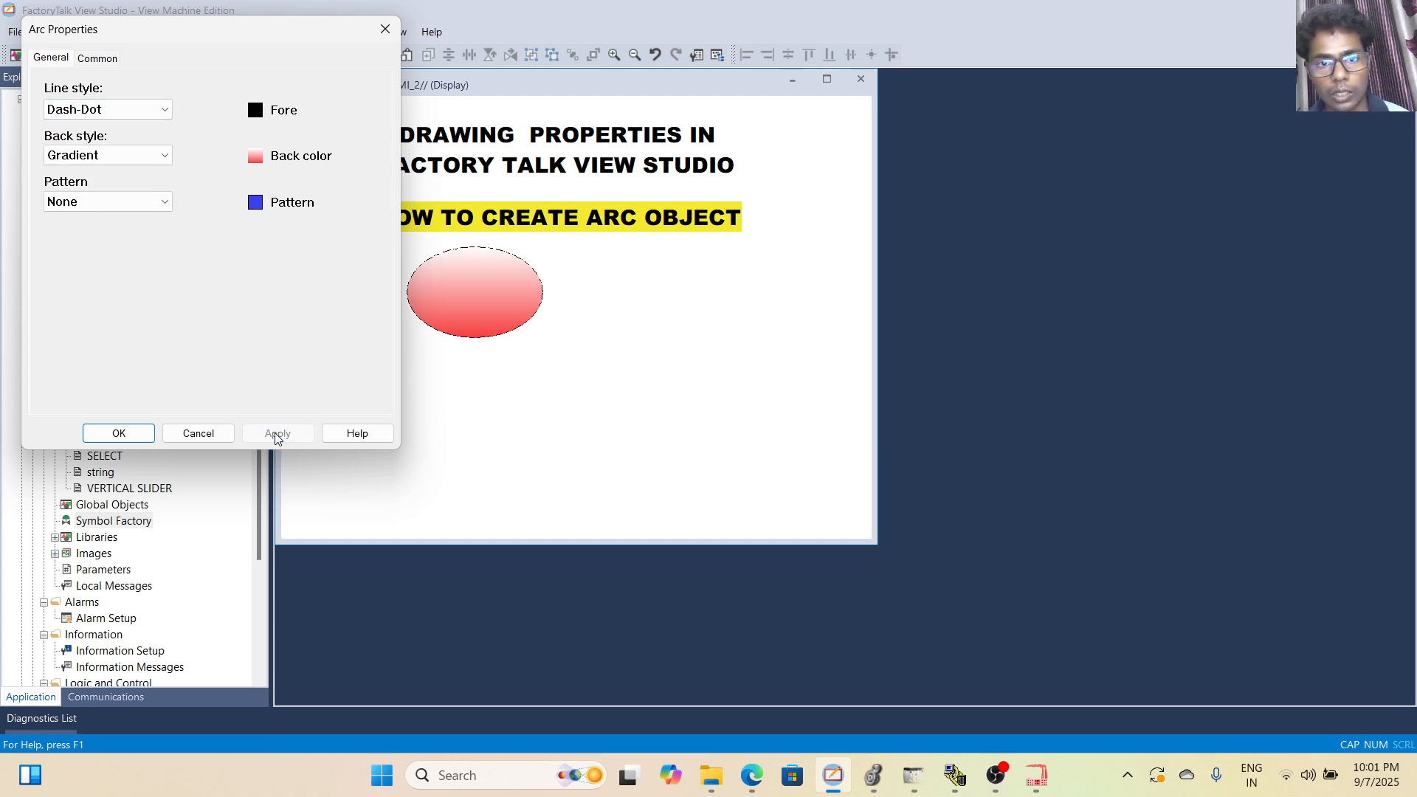
pyautogui.click(156, 110)
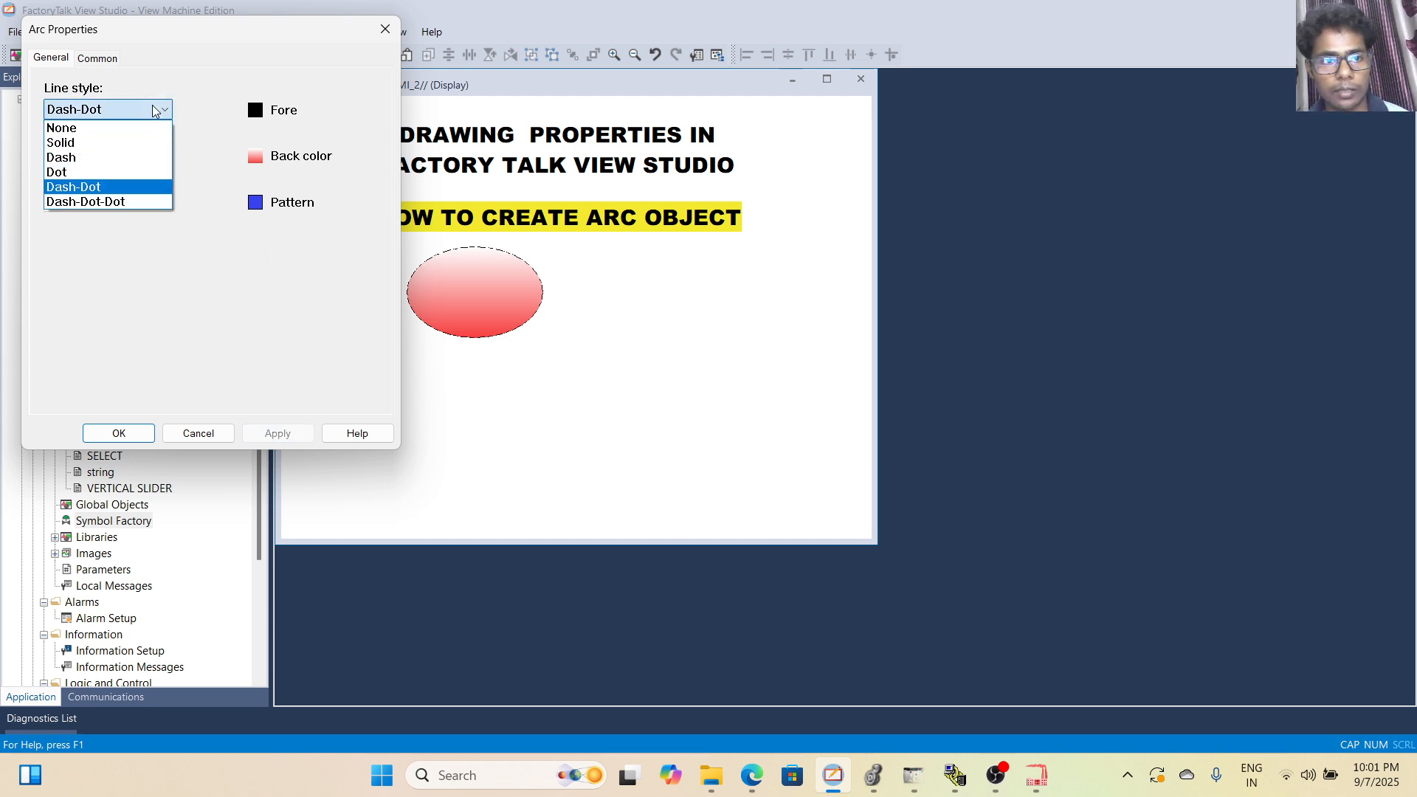
pyautogui.click(101, 203)
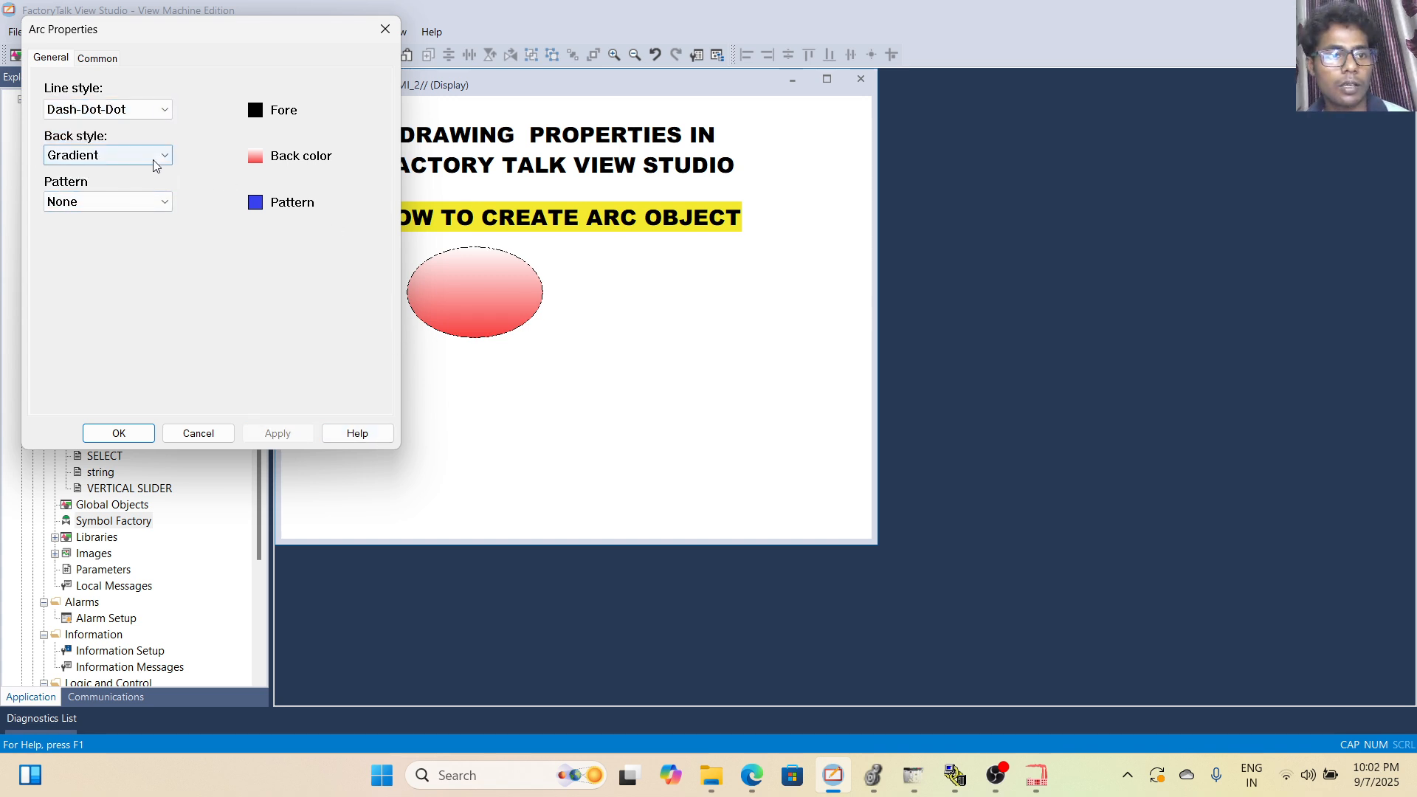
# Try the Ovals pattern on the arc with a green pattern color, applying each change.
pyautogui.click(161, 204)
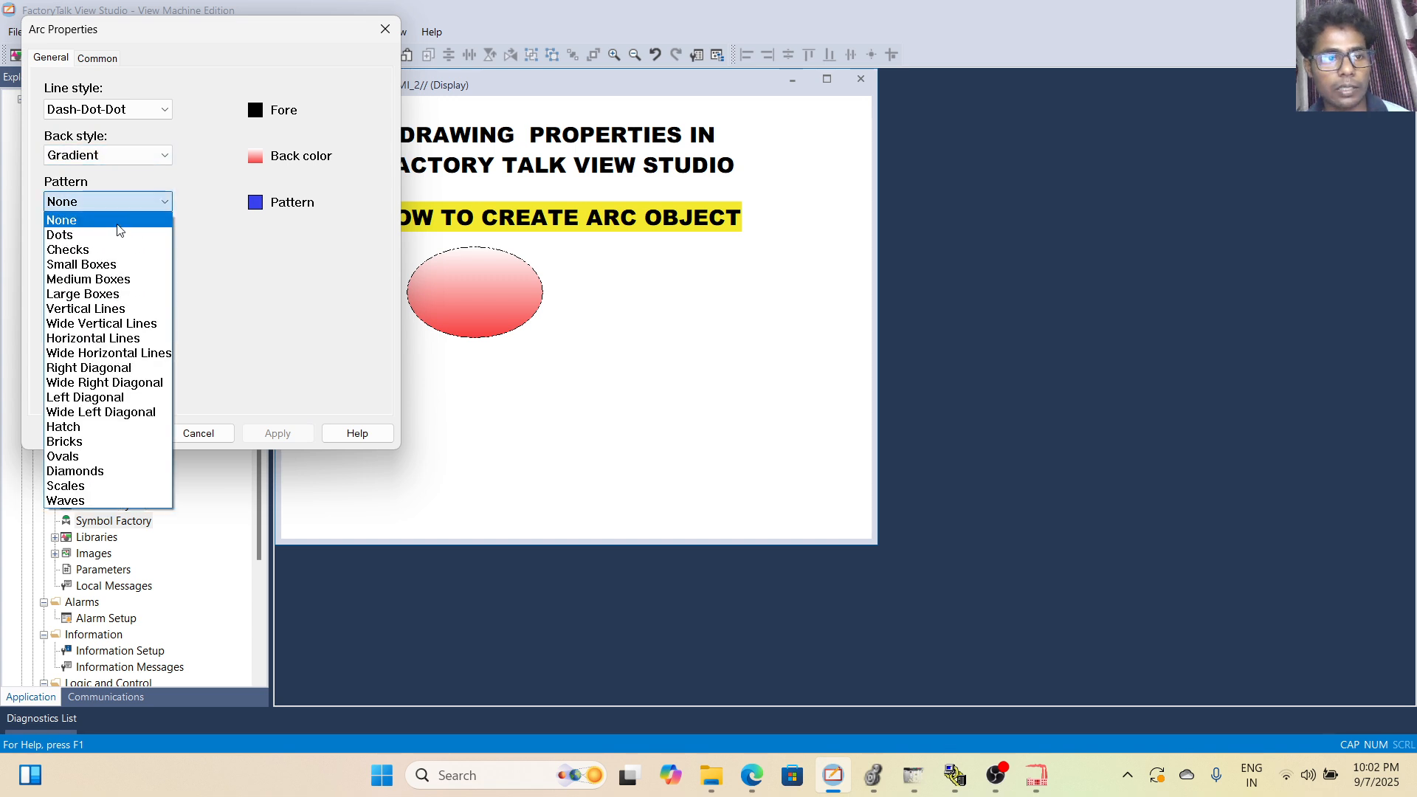
pyautogui.click(84, 456)
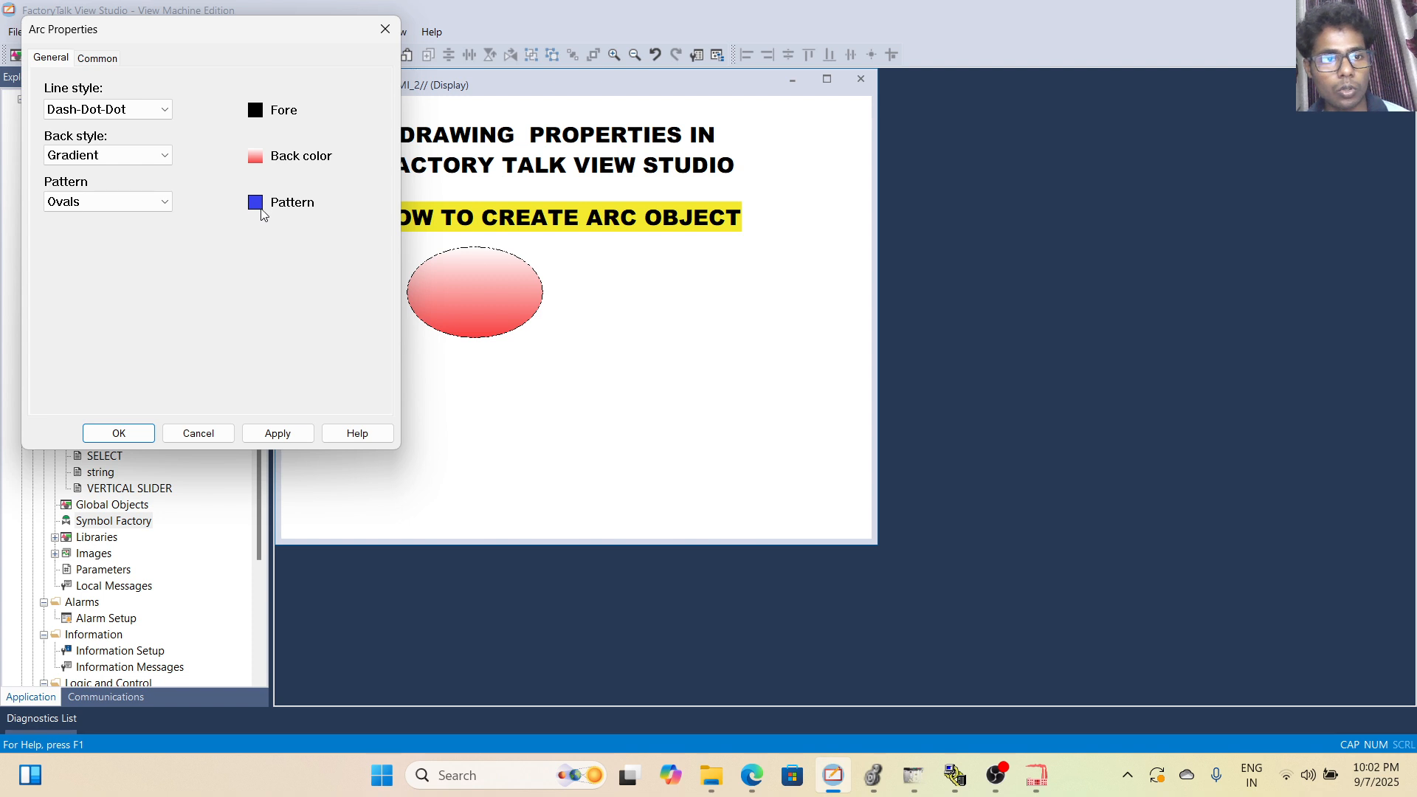
pyautogui.click(279, 435)
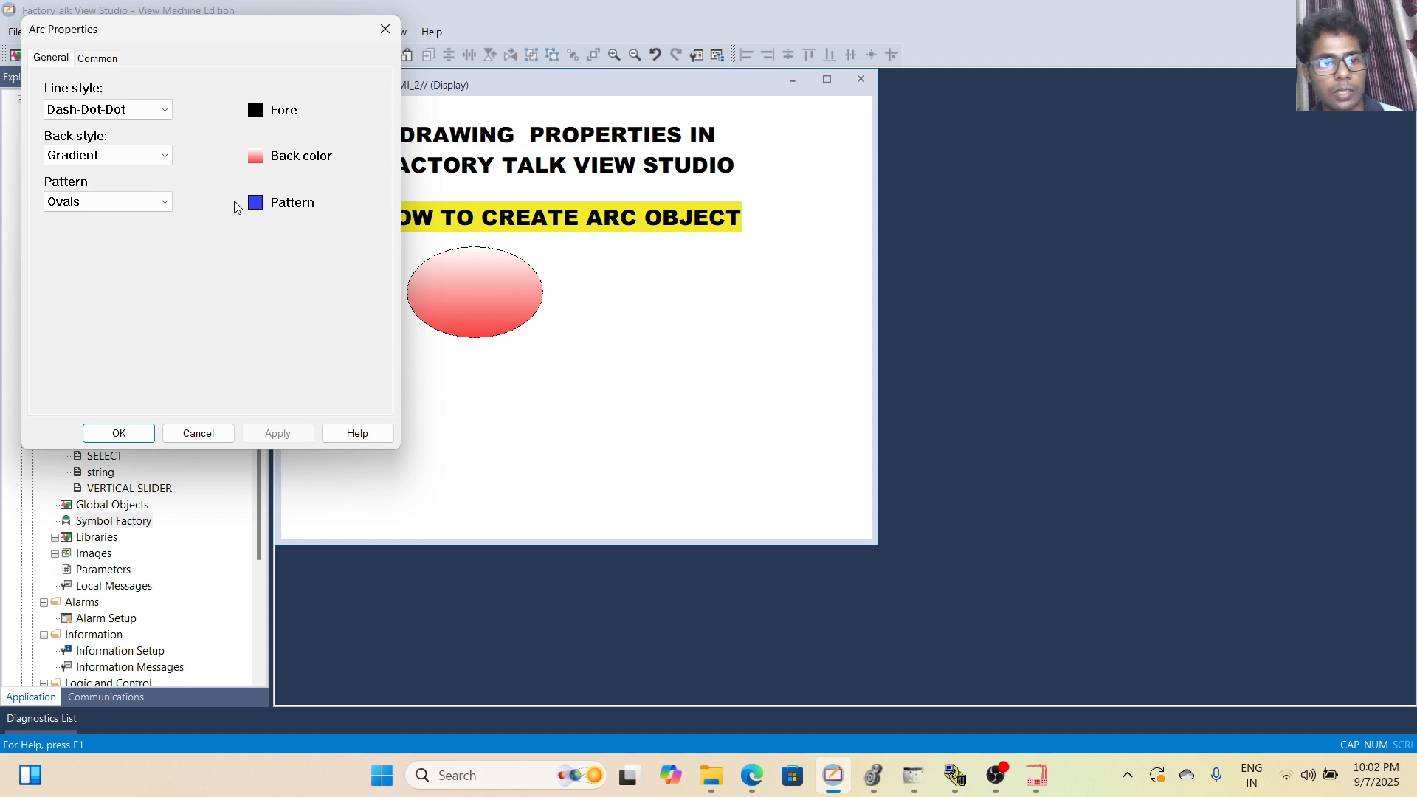
pyautogui.click(262, 205)
pyautogui.click(437, 248)
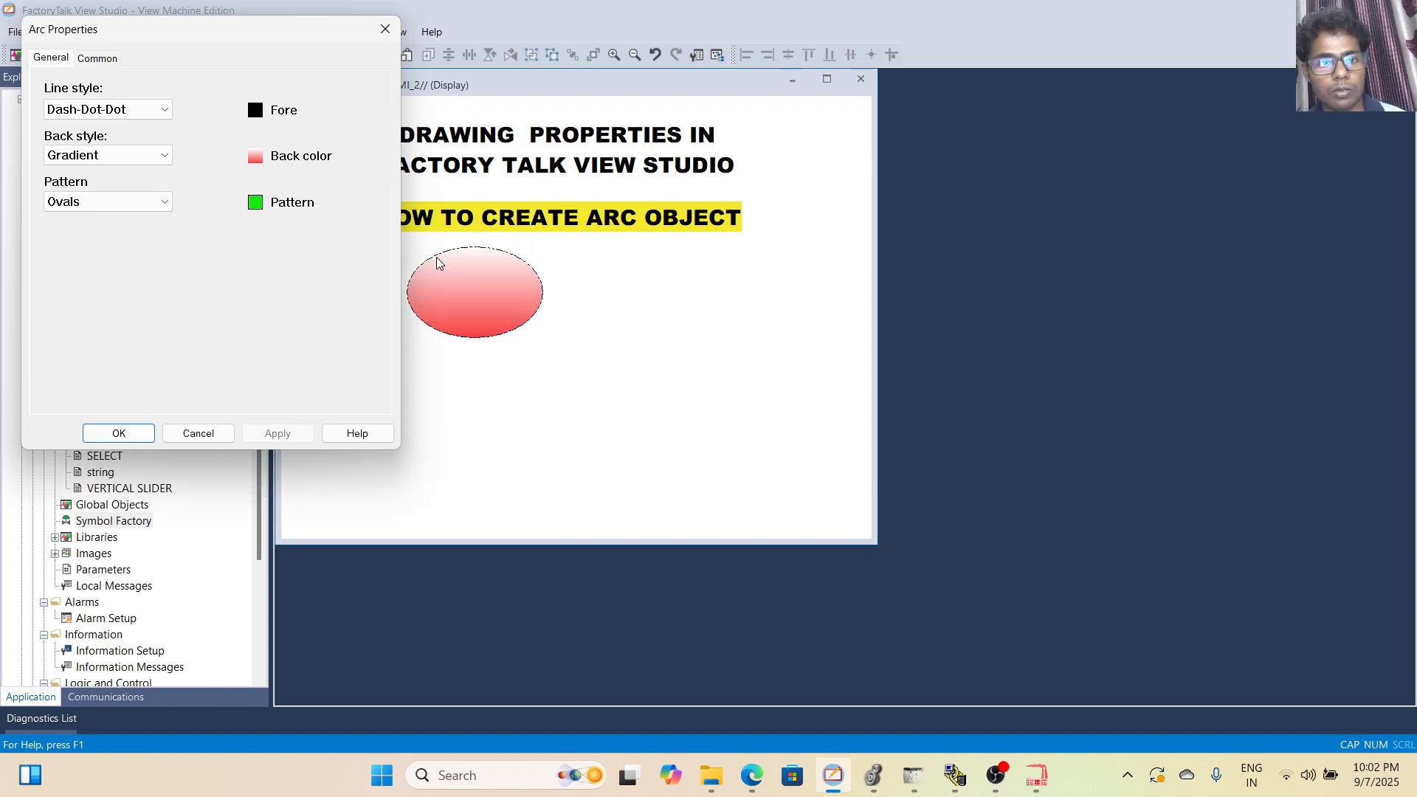
pyautogui.click(287, 435)
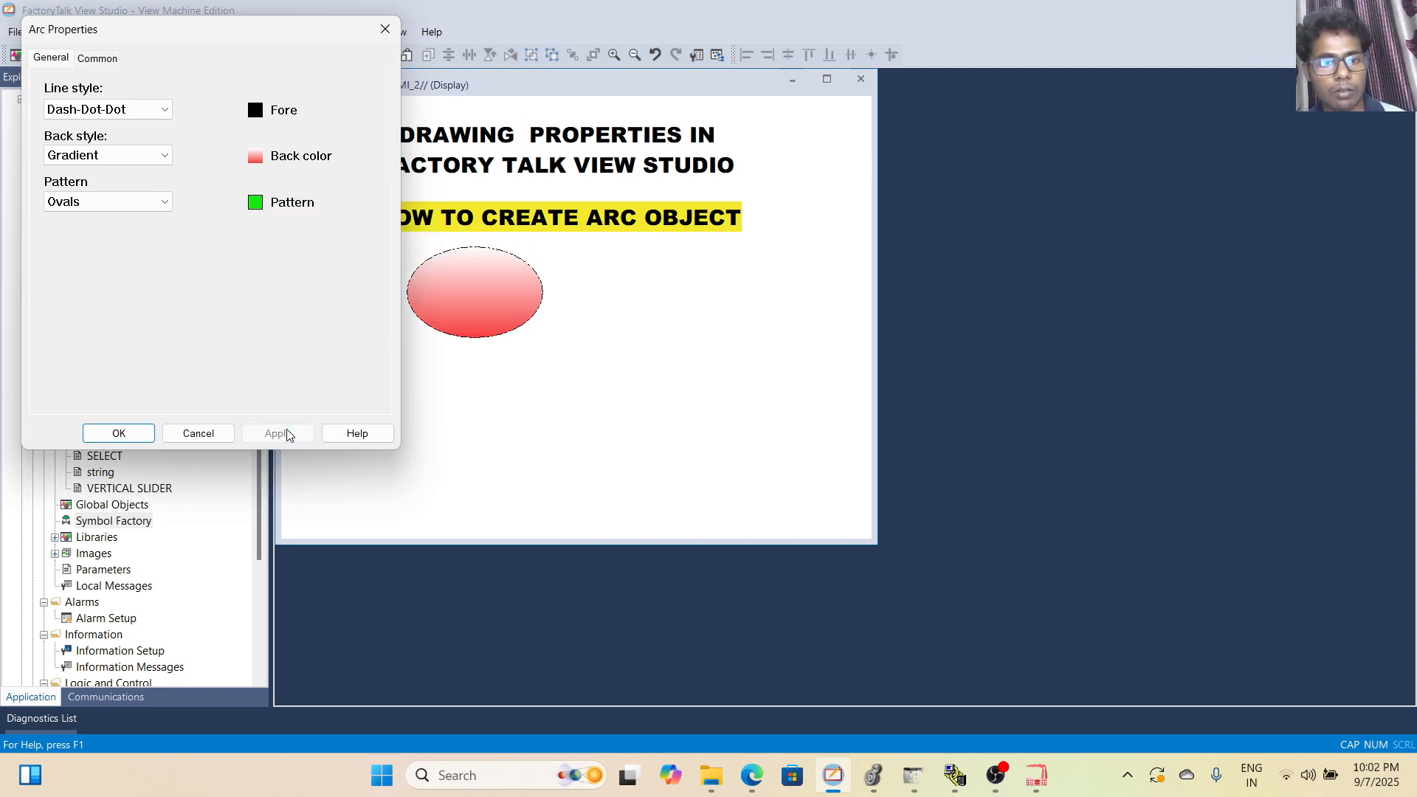
# Set the arc's back style to Solid and apply it.
pyautogui.click(140, 157)
pyautogui.click(96, 173)
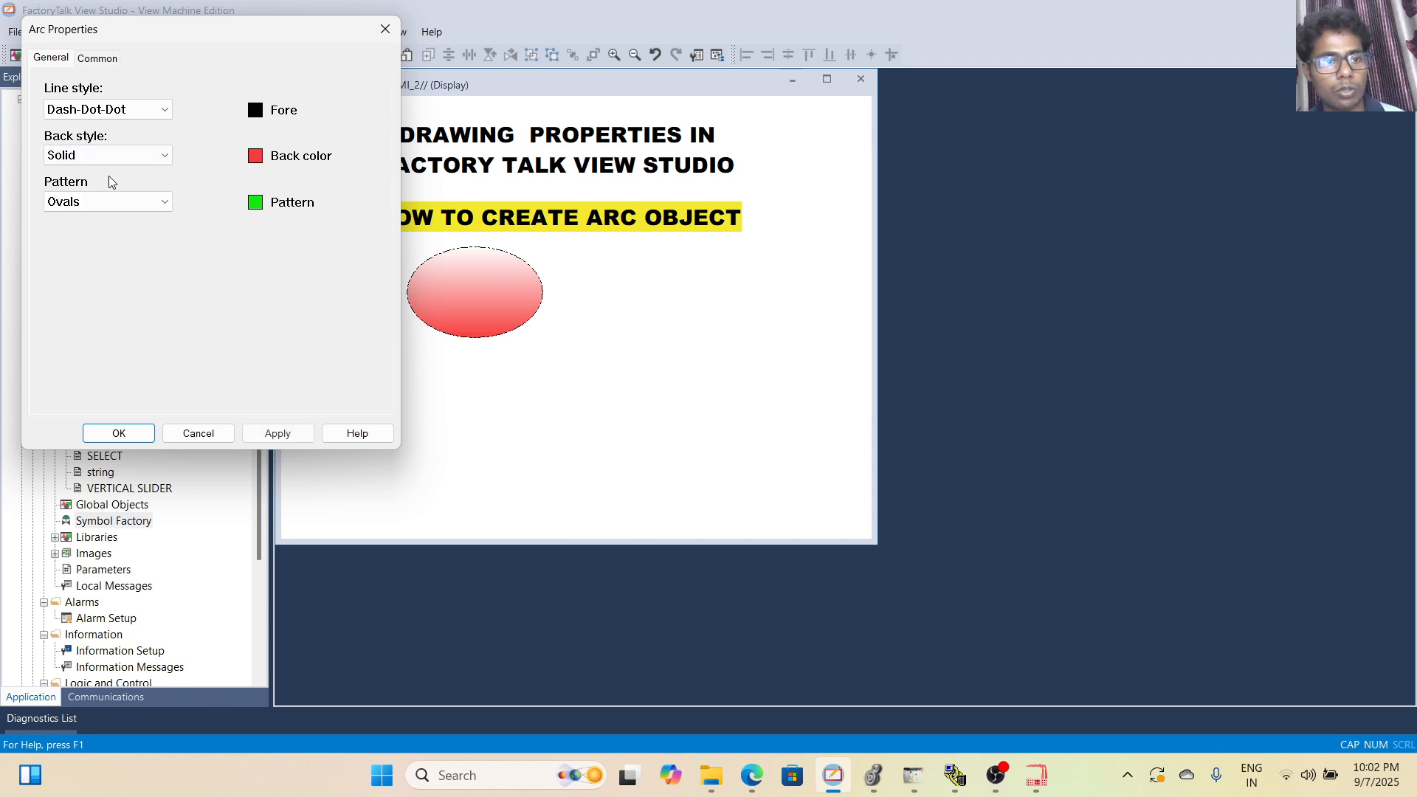
pyautogui.click(286, 437)
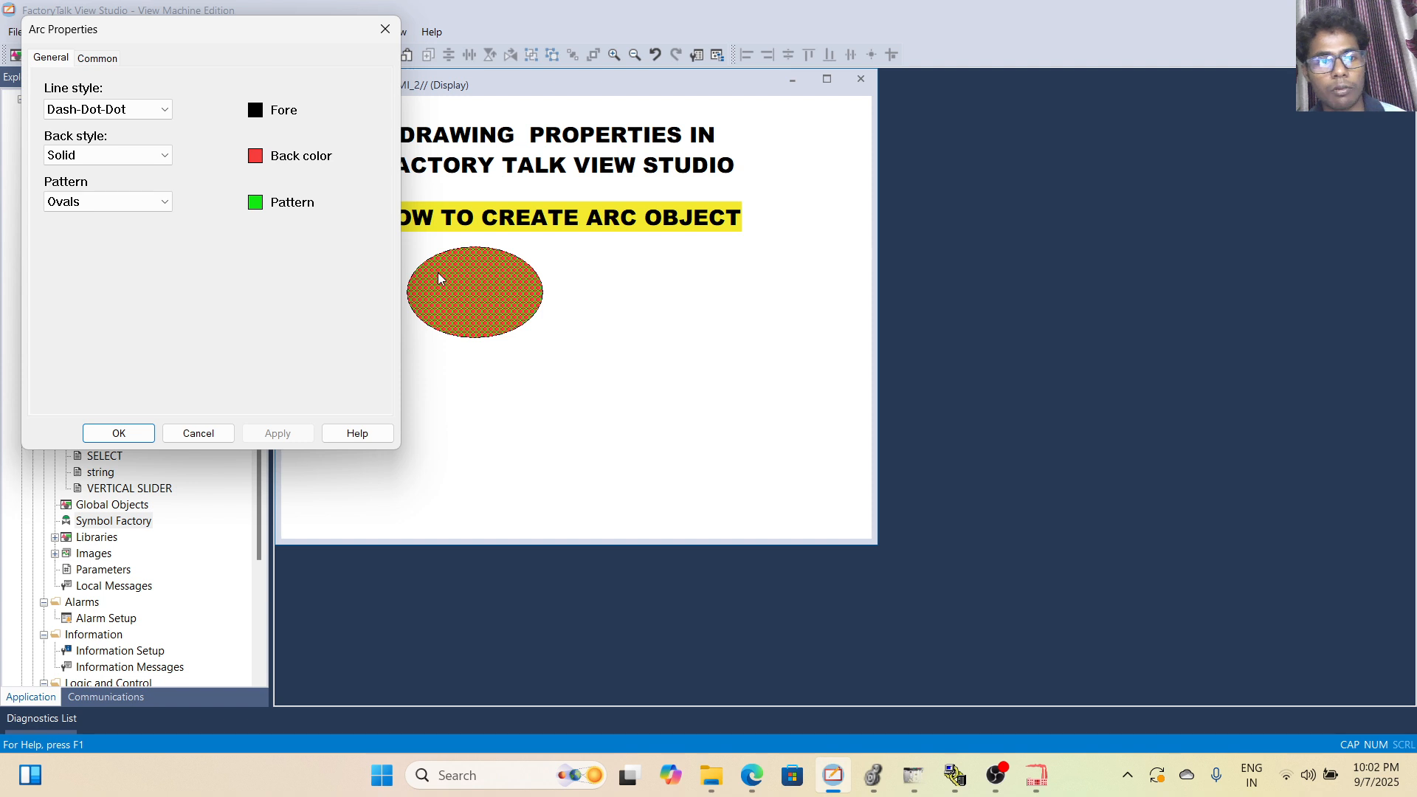
# Try the Horizontal Lines pattern on the arc and apply it.
pyautogui.click(152, 202)
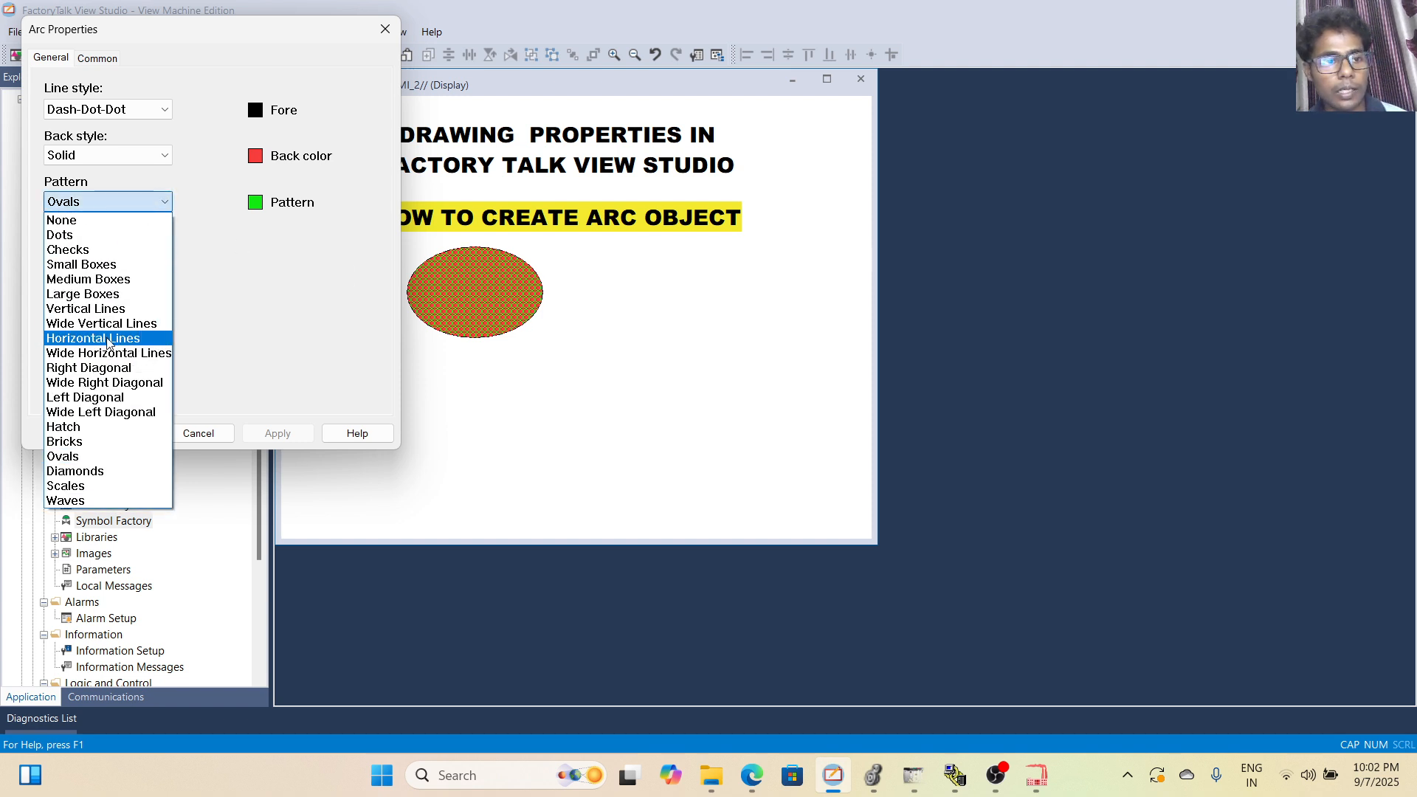
pyautogui.click(105, 341)
pyautogui.click(285, 436)
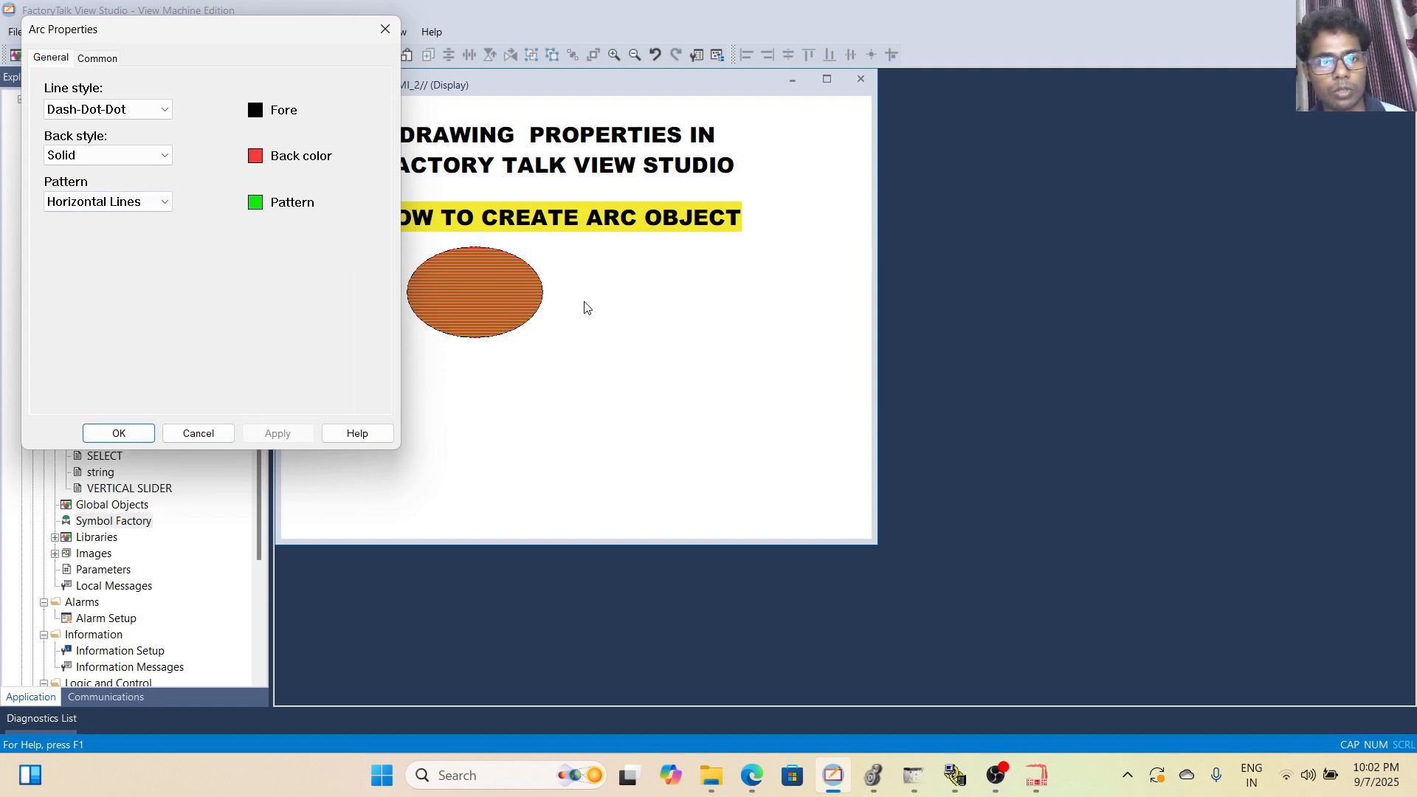
# Set the arc's pattern color to black and its pattern to Hatch, applying each change.
pyautogui.click(254, 202)
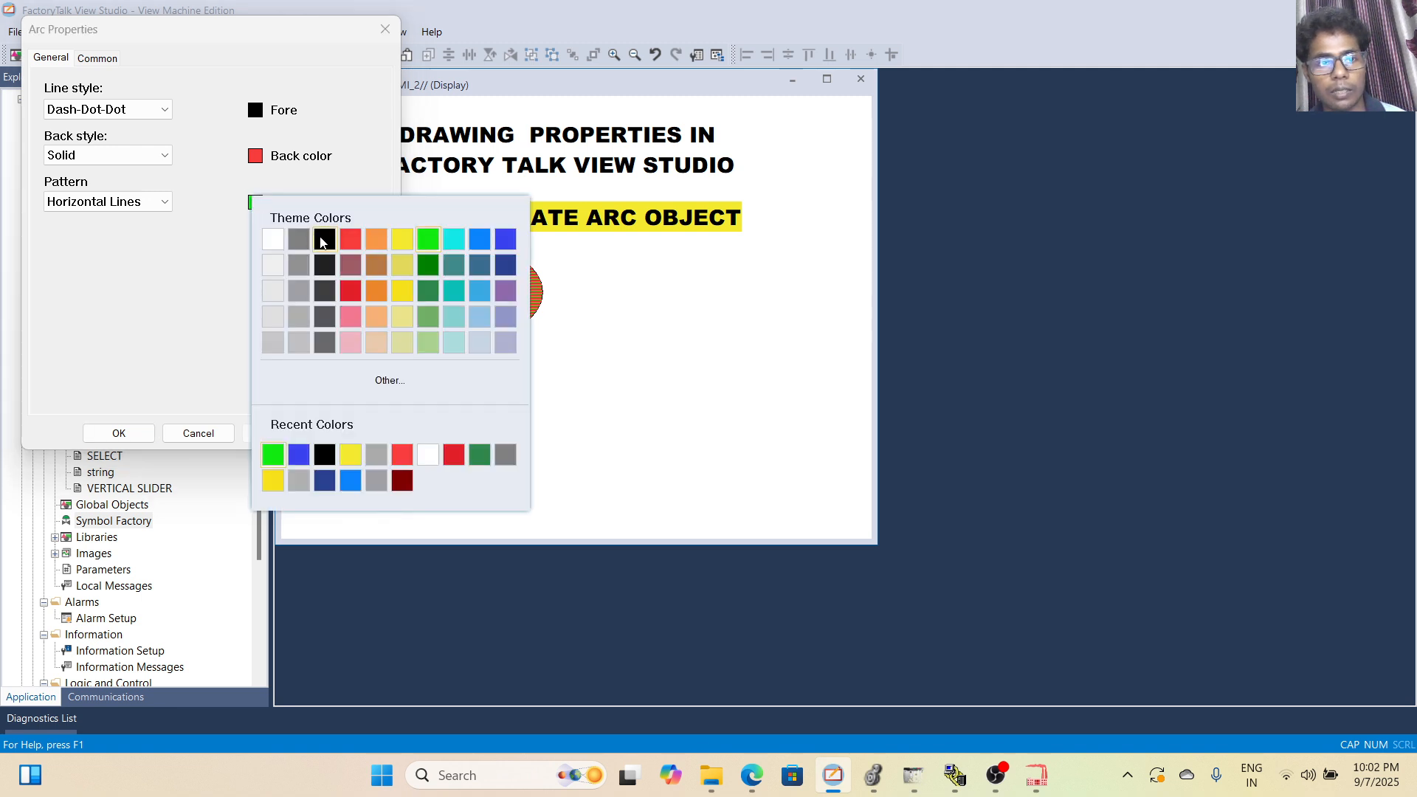
pyautogui.click(299, 238)
pyautogui.click(286, 436)
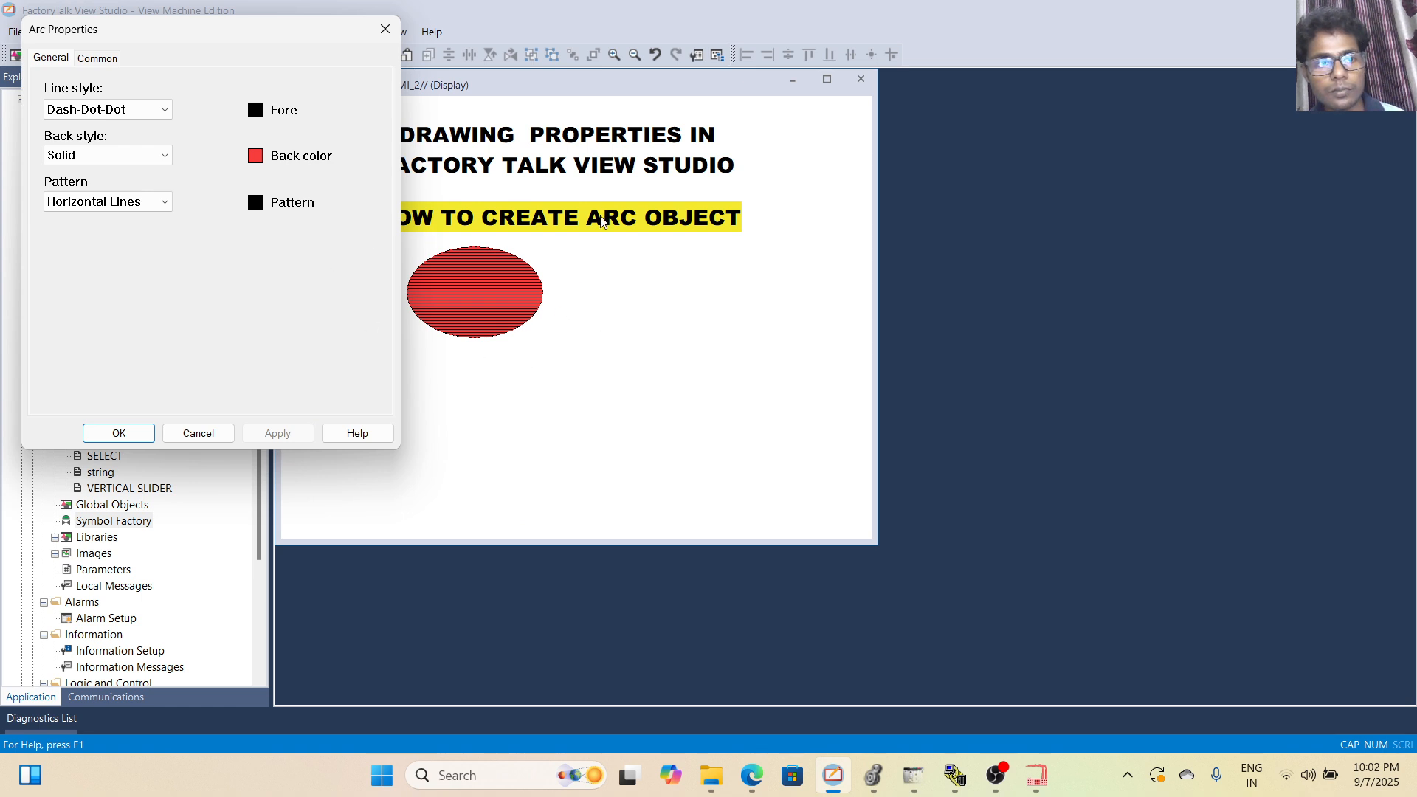
pyautogui.click(169, 203)
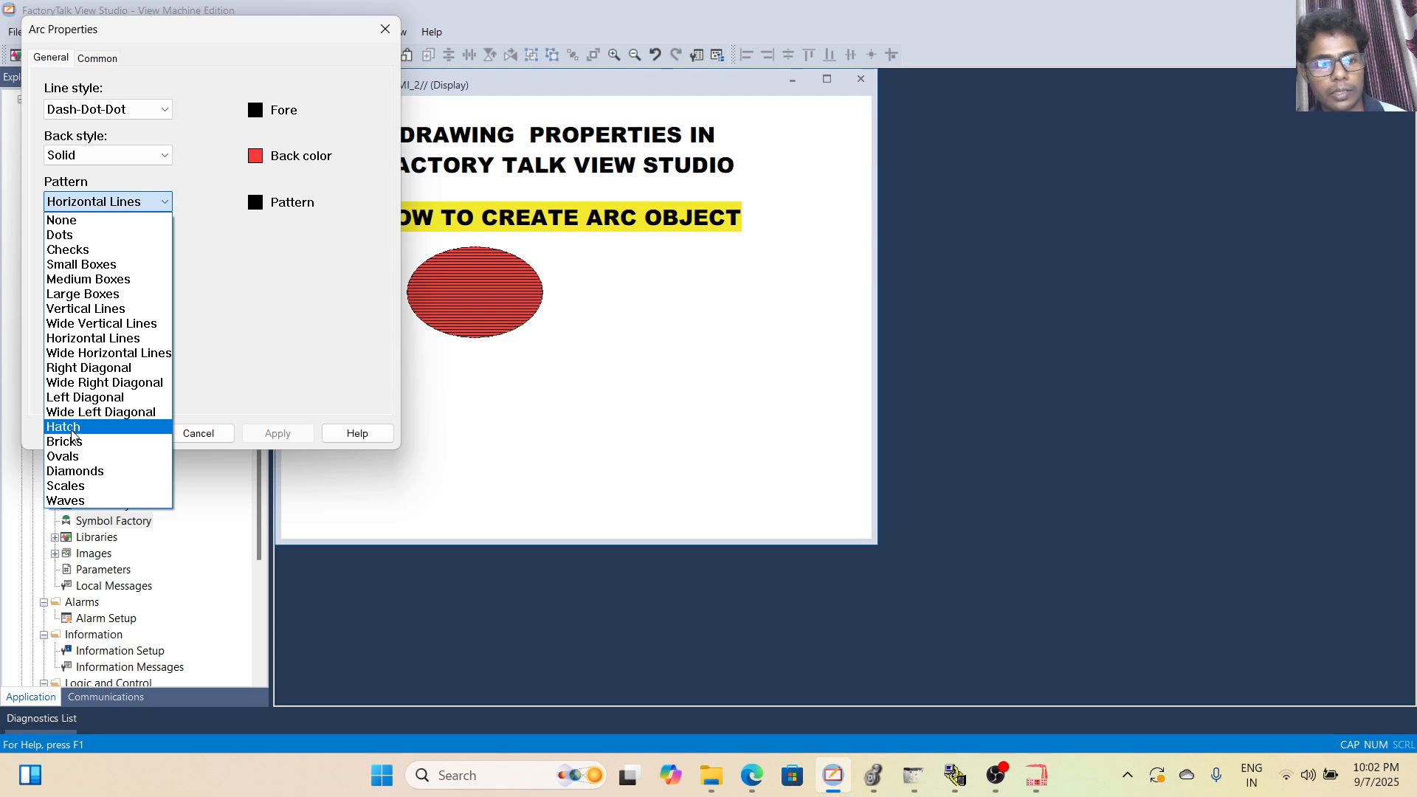
pyautogui.click(74, 427)
pyautogui.click(290, 436)
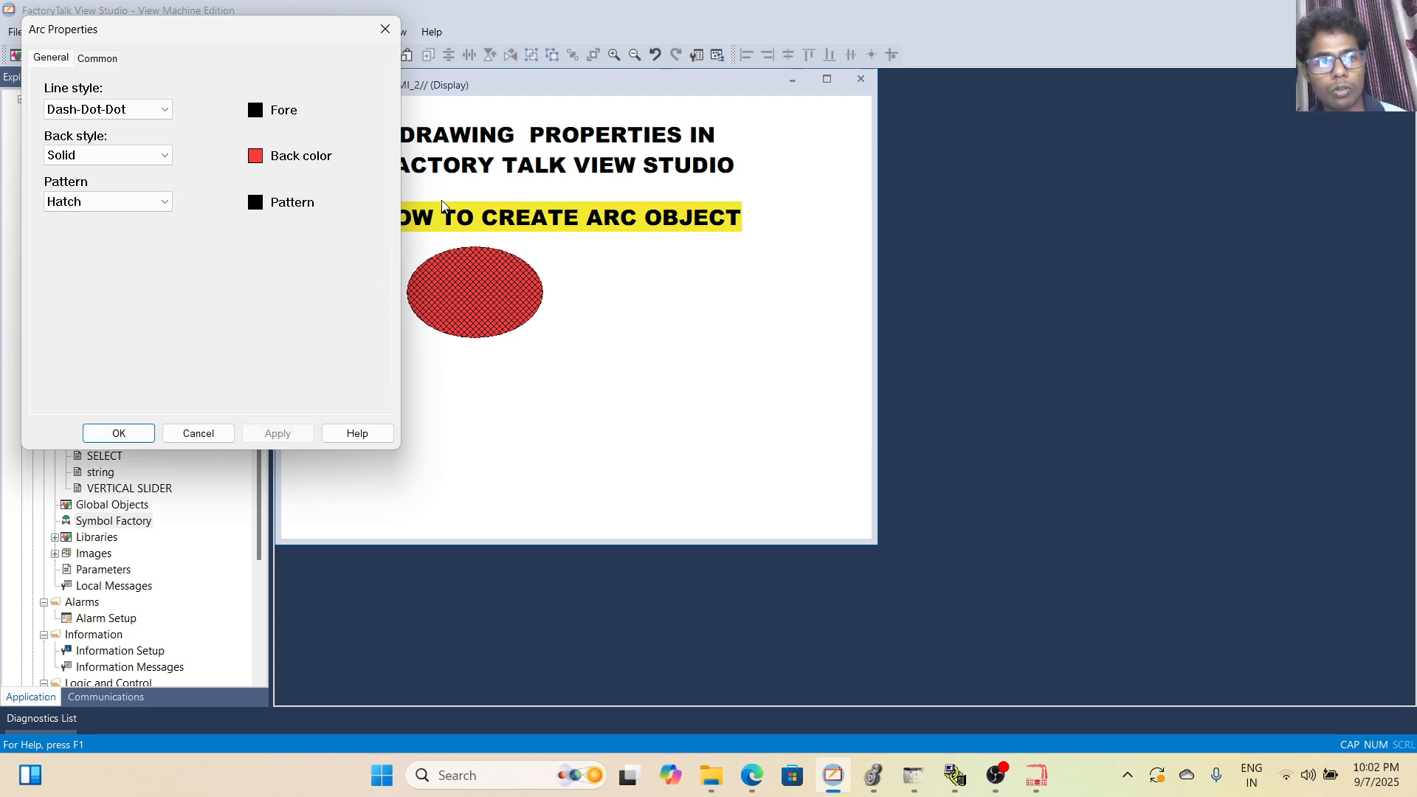
# Set the arc's height and width to 200 each in its Common properties, applying each change.
pyautogui.click(99, 58)
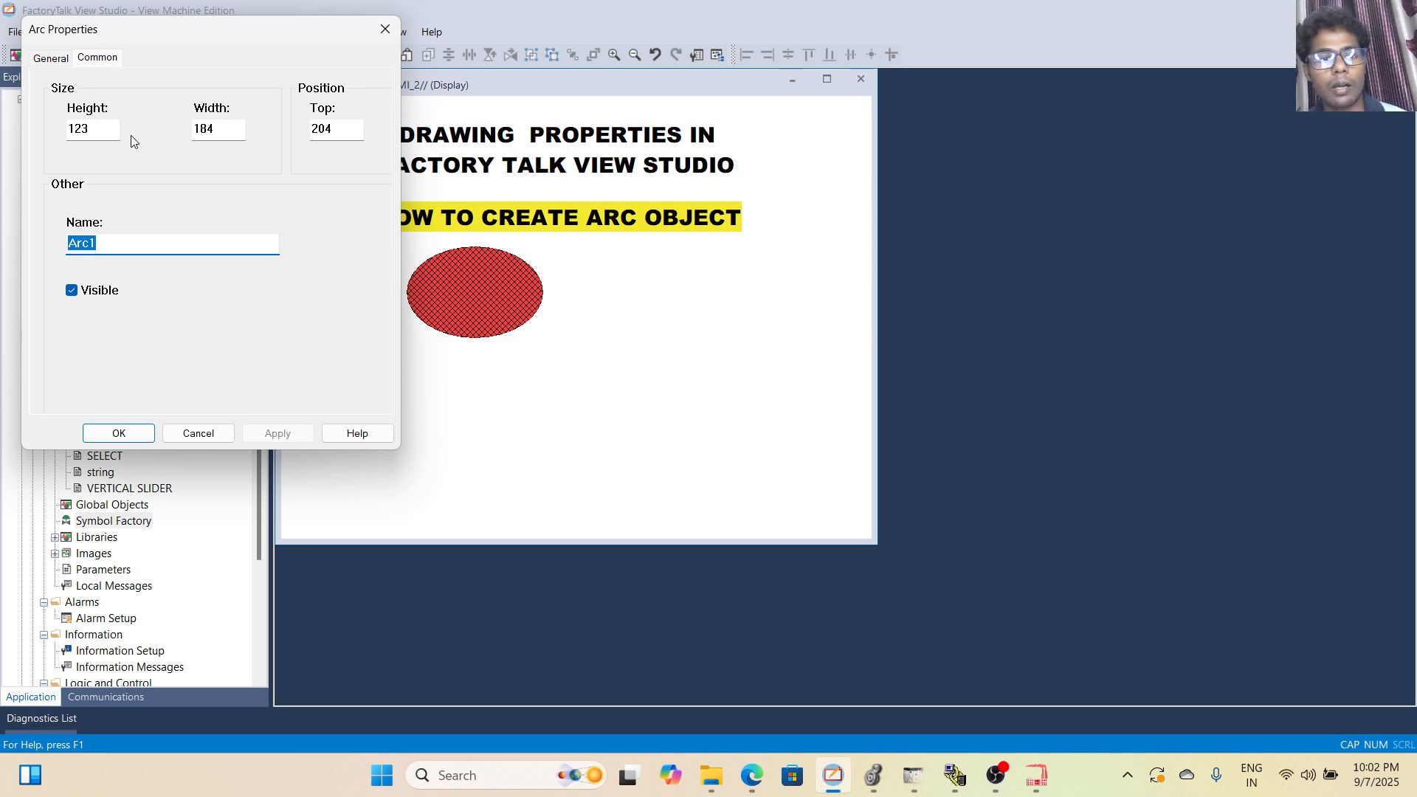
pyautogui.click(88, 130)
pyautogui.doubleClick(88, 130)
pyautogui.write('200')
pyautogui.click(278, 434)
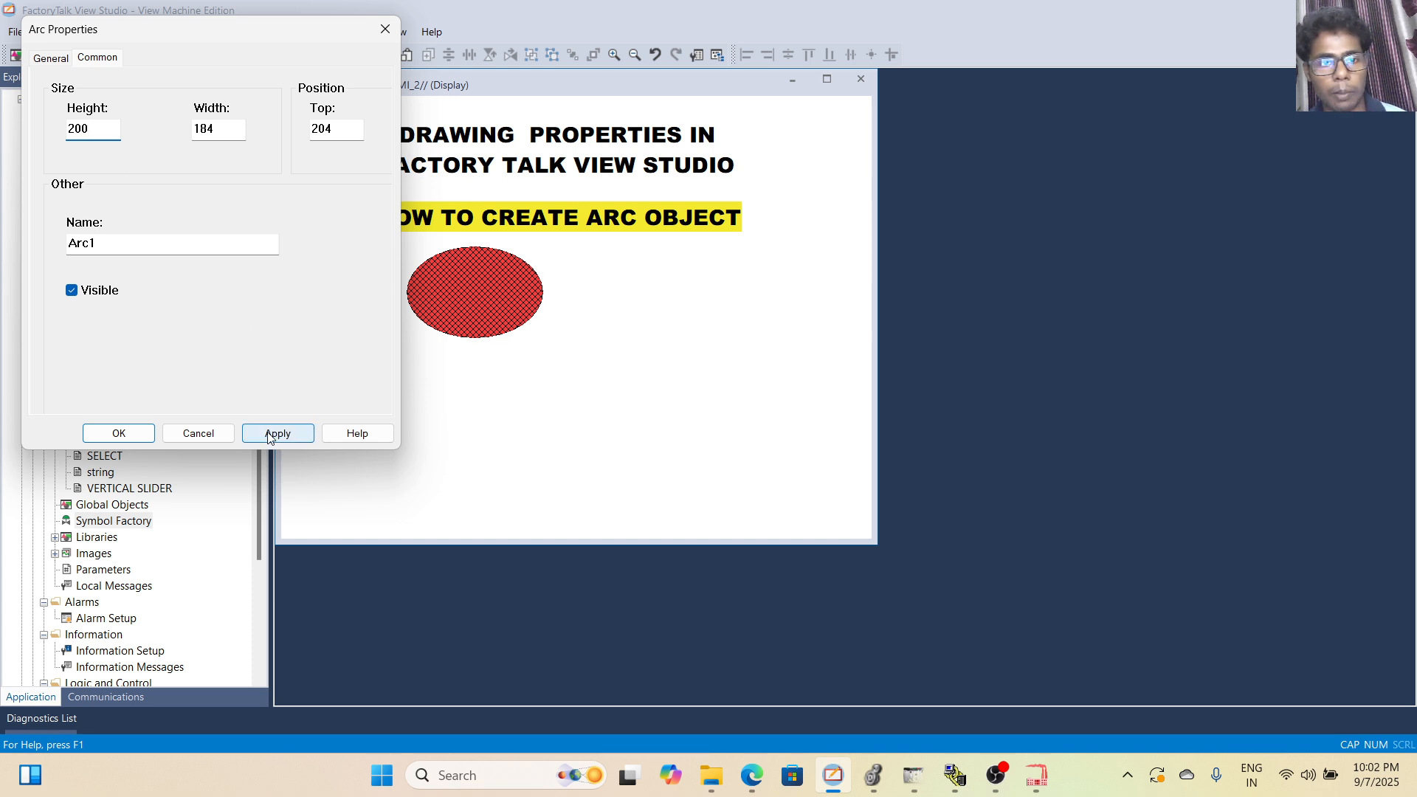
pyautogui.doubleClick(218, 128)
pyautogui.write('200')
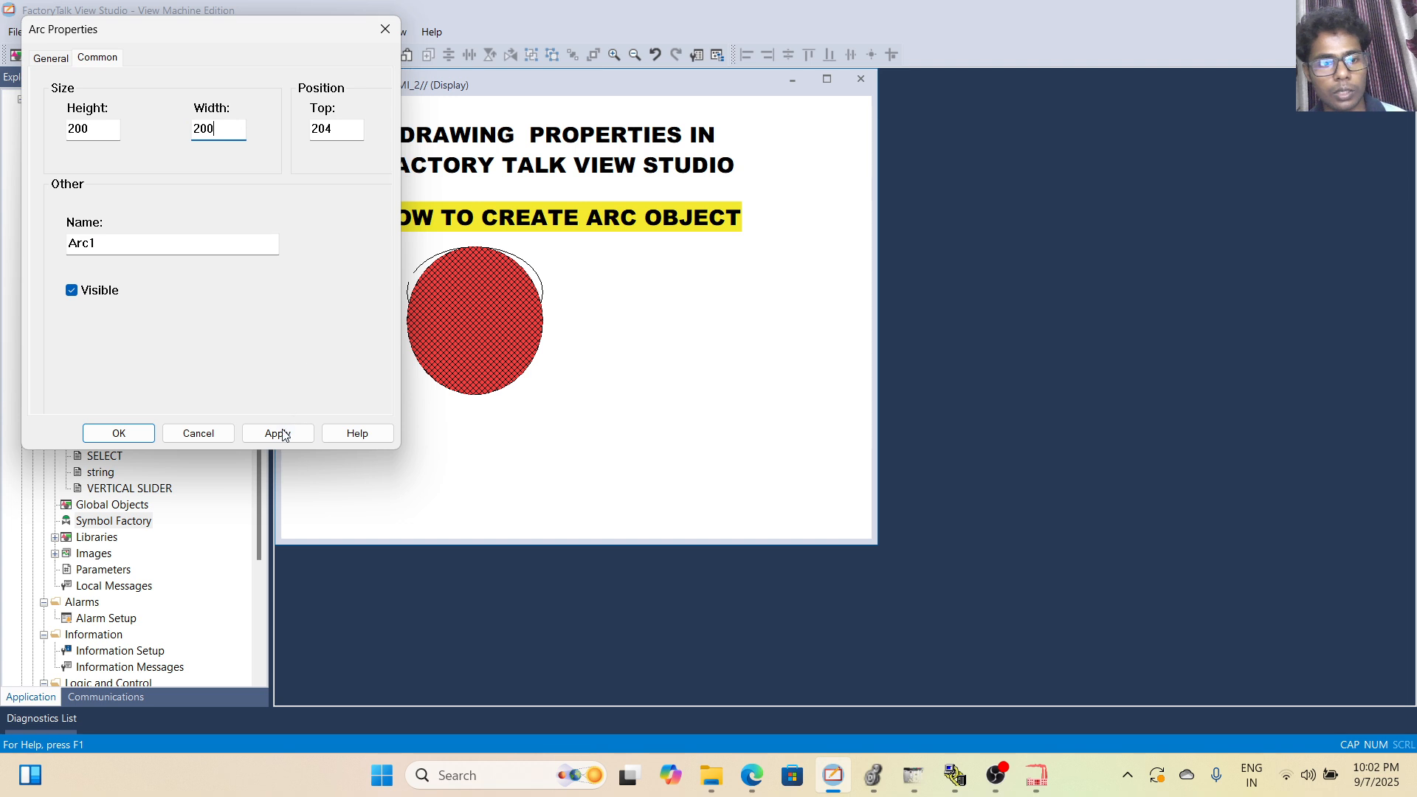
pyautogui.click(285, 433)
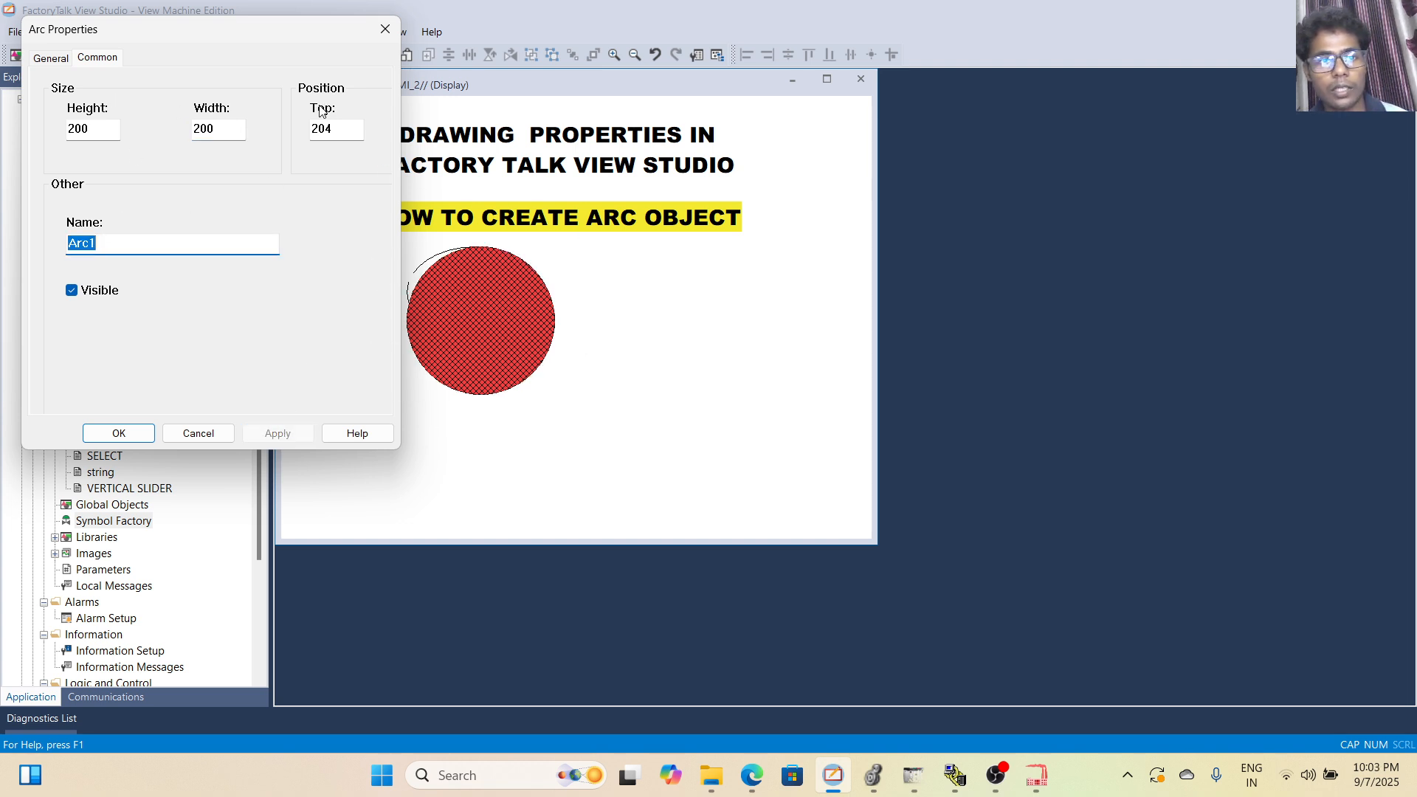
# Set the arc's top position to 200, and reopen its Common properties to check the size and position.
pyautogui.doubleClick(336, 131)
pyautogui.write('200')
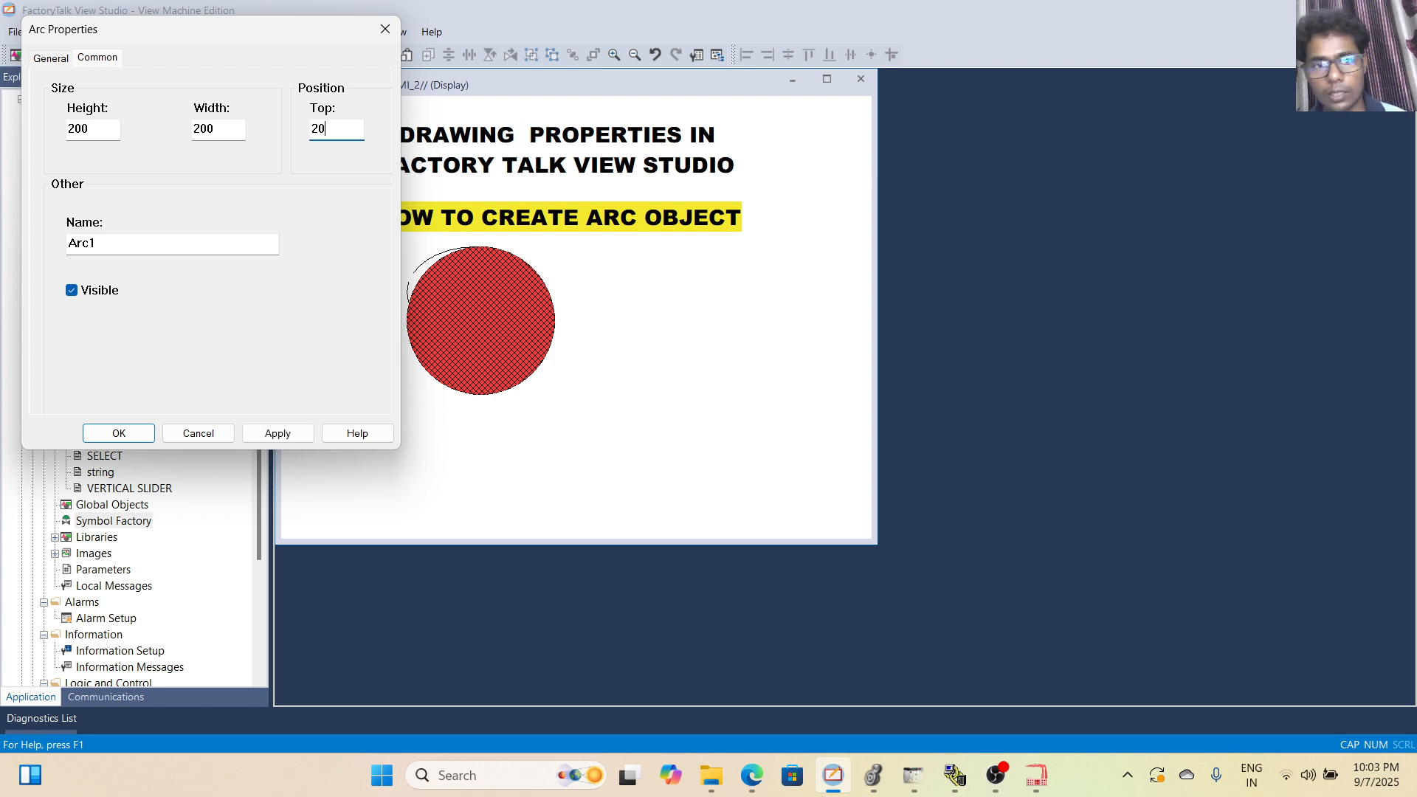
pyautogui.press('Return')
pyautogui.click(485, 308)
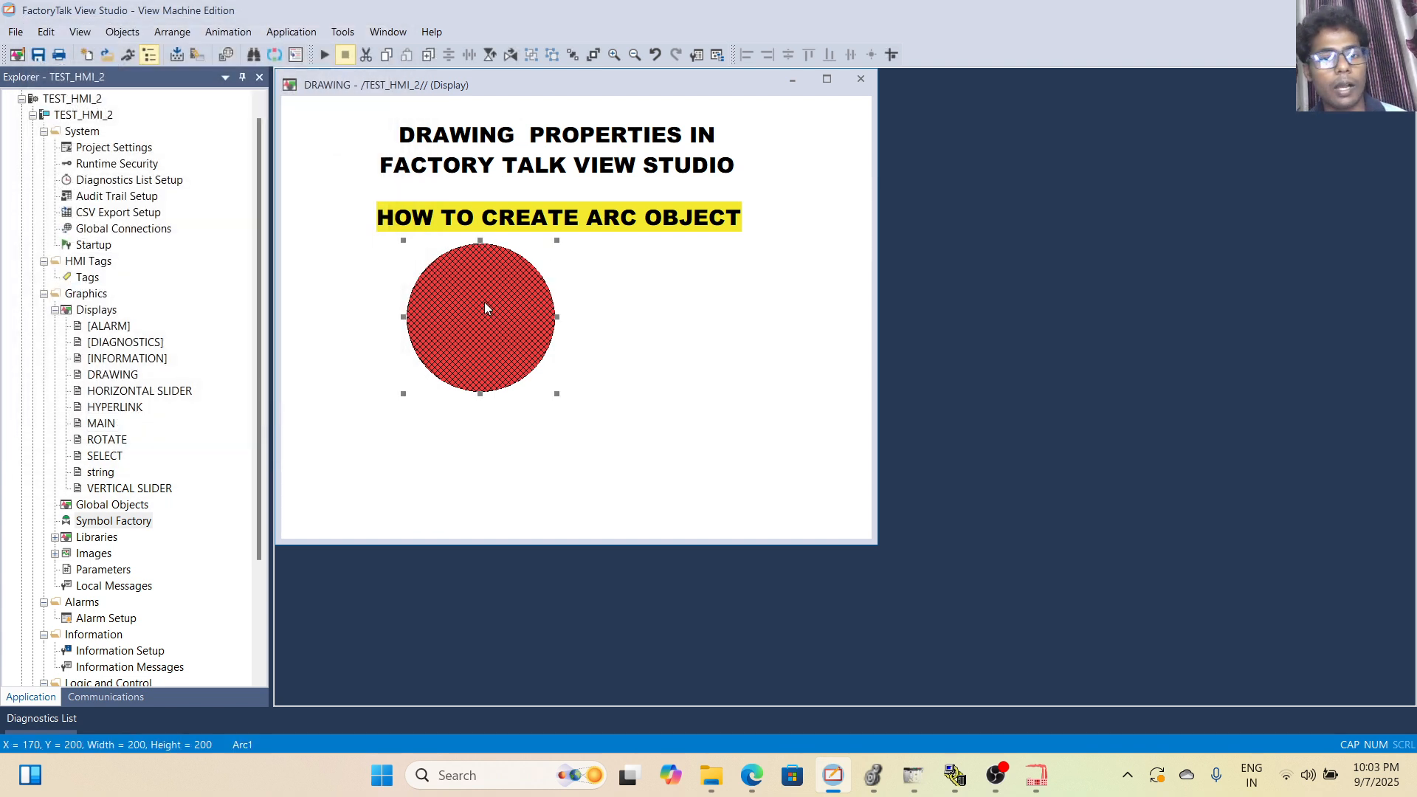
pyautogui.doubleClick(485, 308)
pyautogui.click(98, 59)
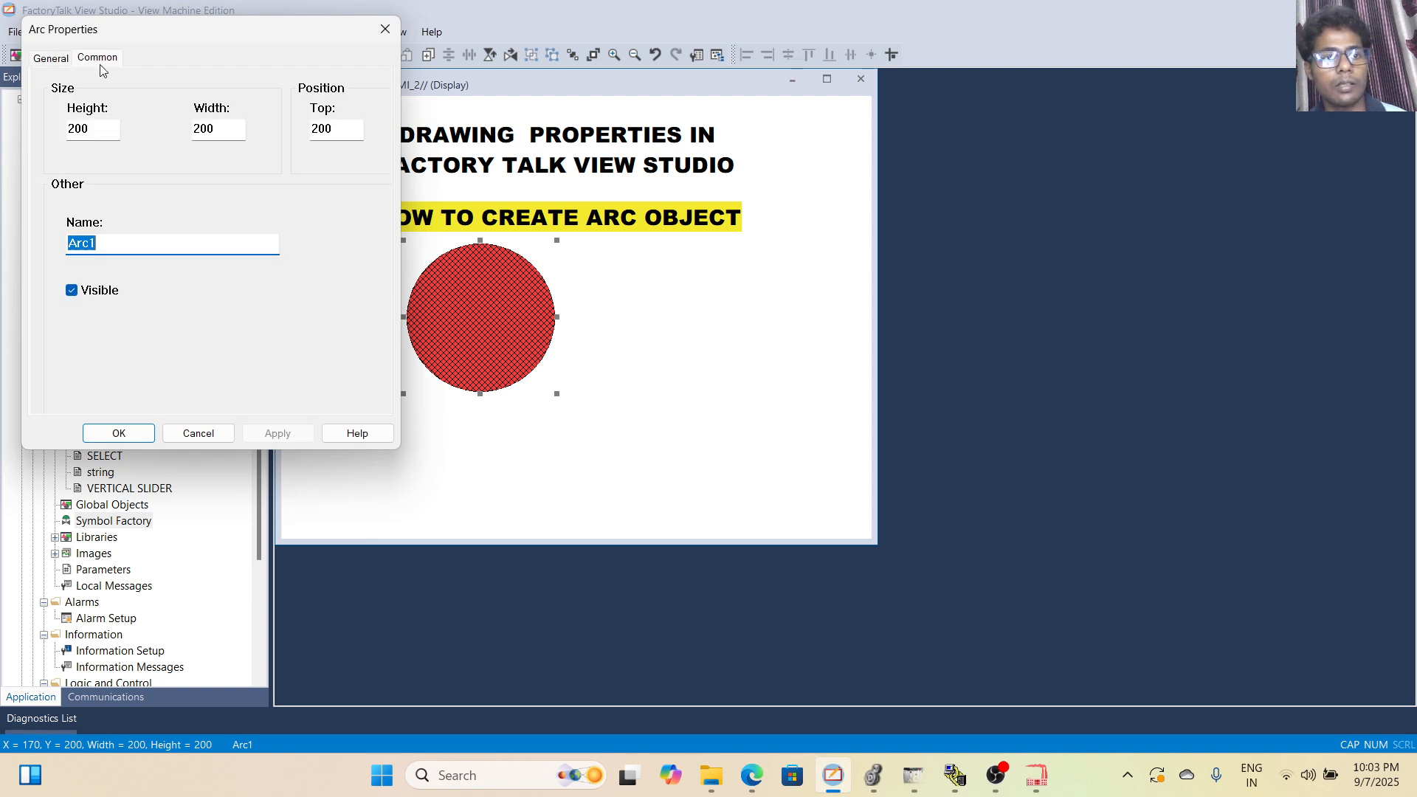
pyautogui.click(127, 433)
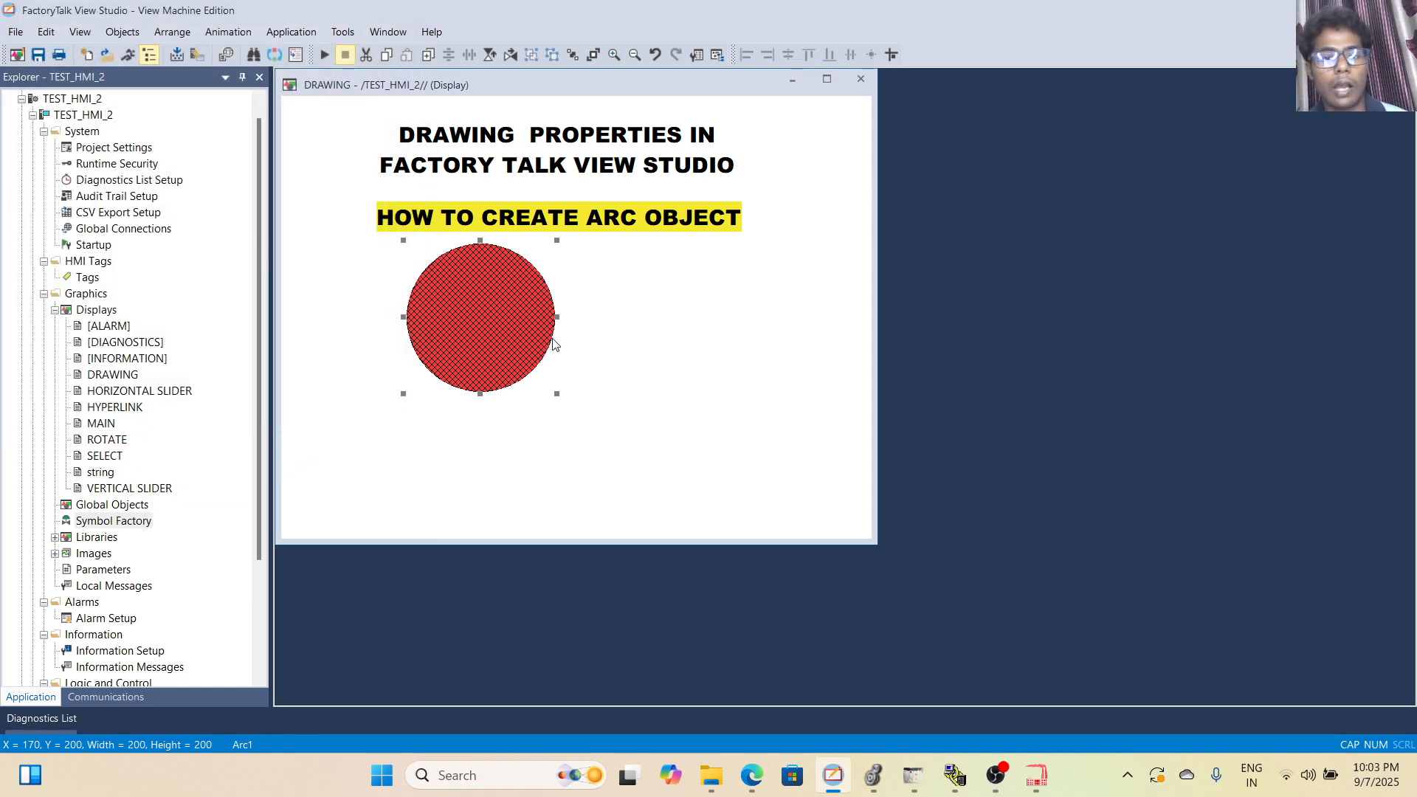
# Move the arc freehand to about x 262, y 177 on the display and deselect it.
pyautogui.moveTo(504, 342); pyautogui.dragTo(572, 324)
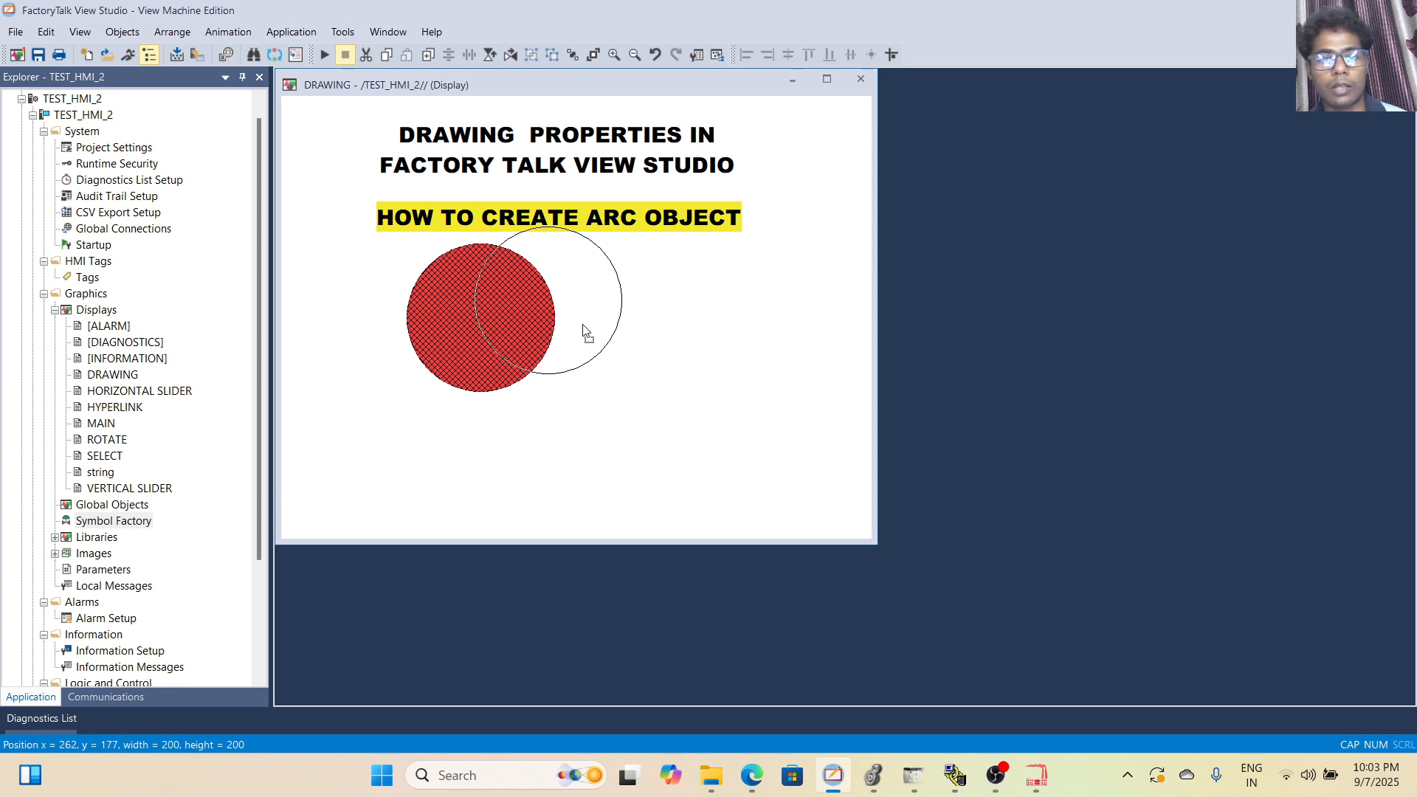
pyautogui.click(678, 322)
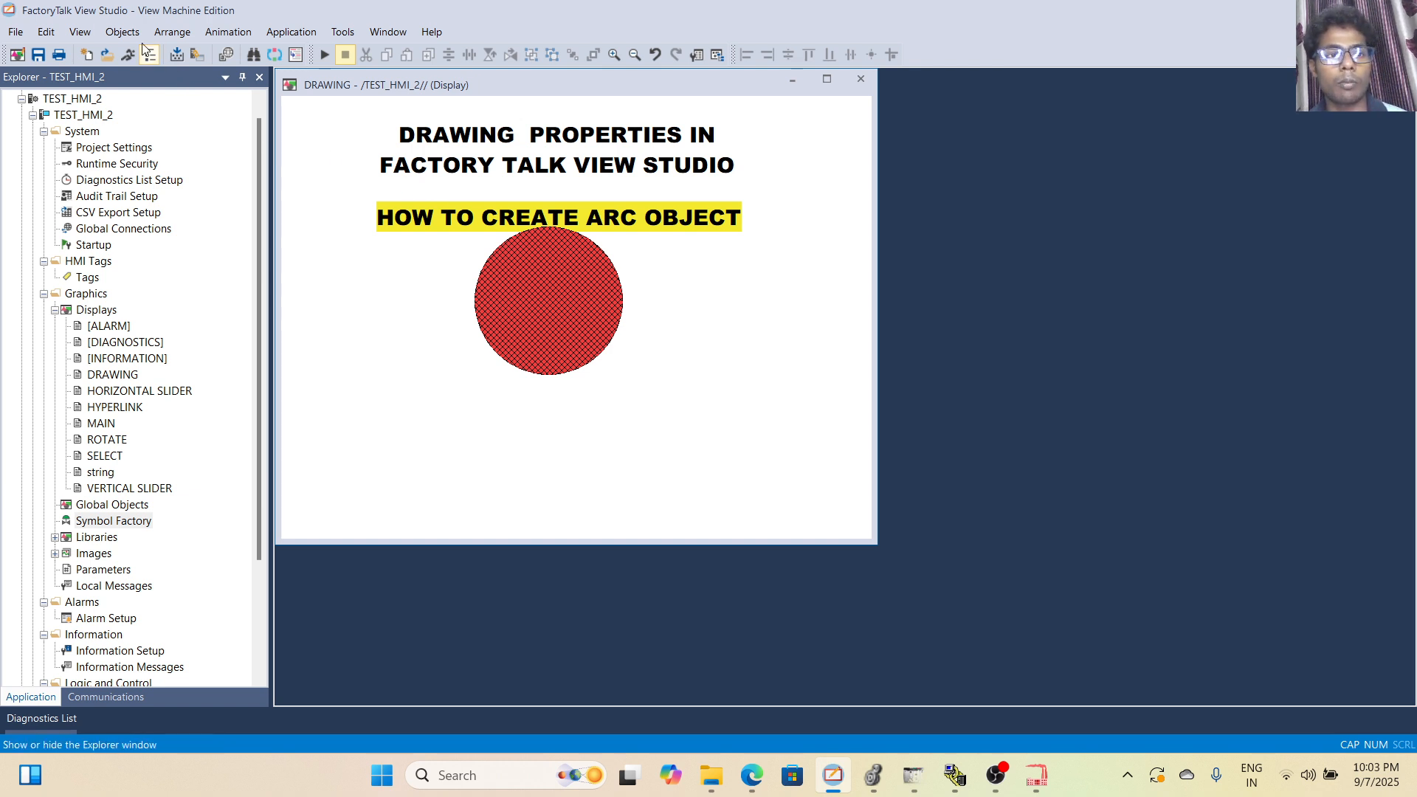
# Show the Drawing object types available for insertion.
pyautogui.click(122, 31)
pyautogui.moveTo(222, 103)
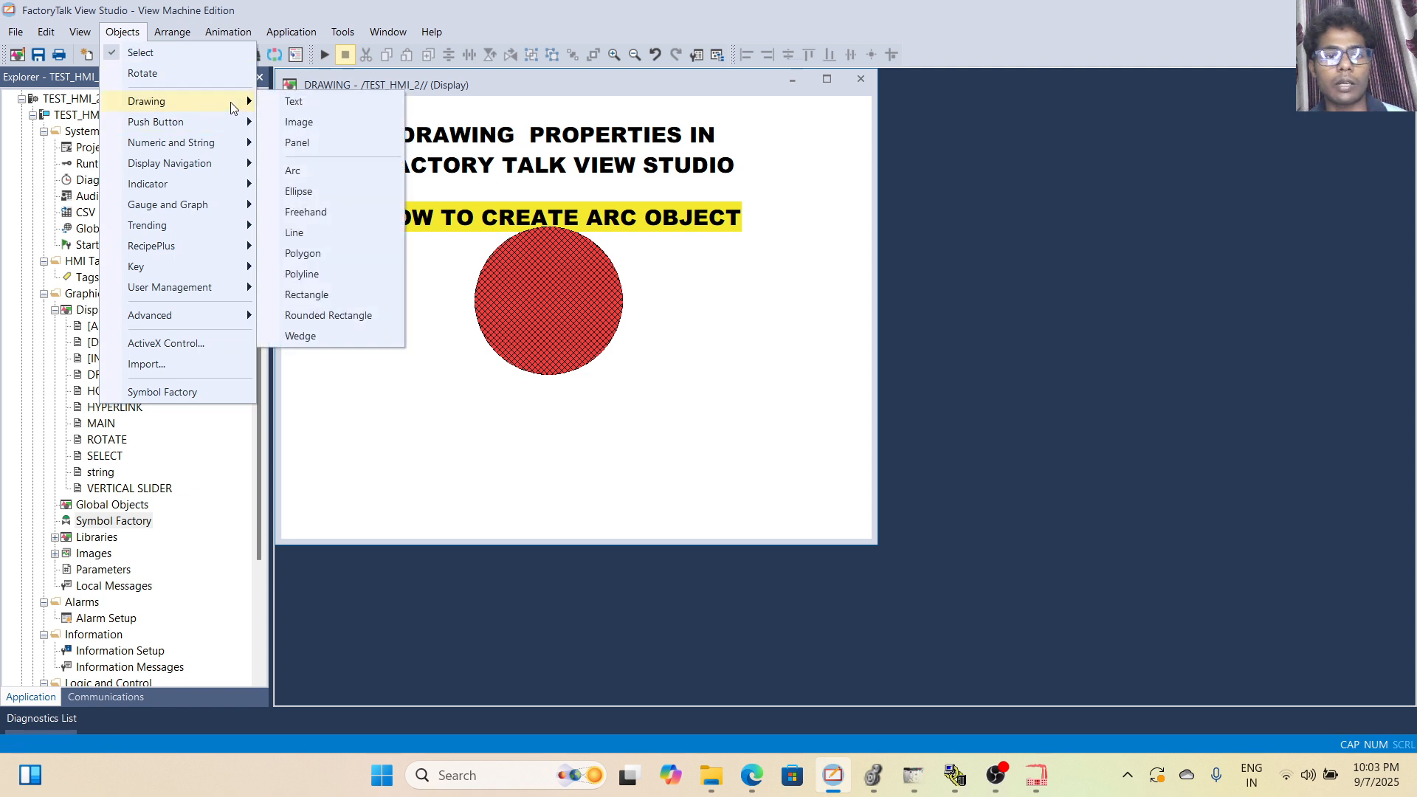